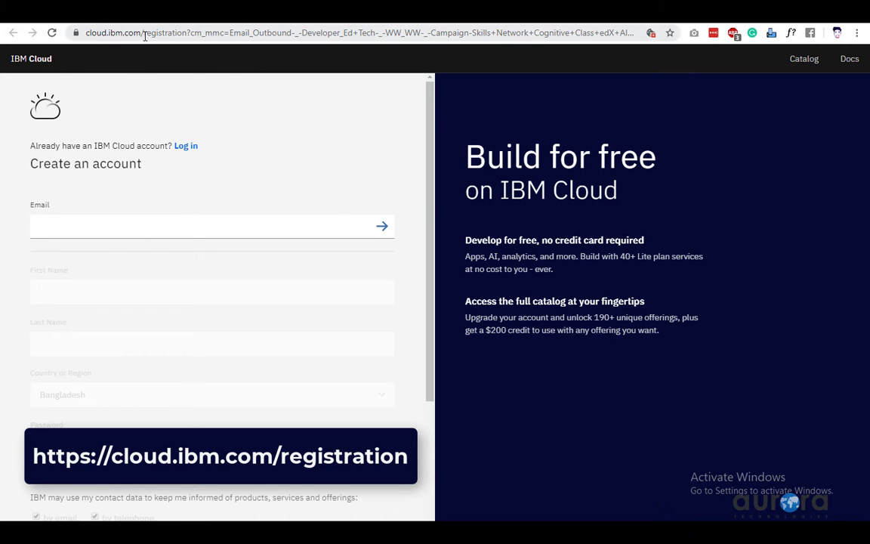
Fill in the registration form with the account email, first name, last name and Bangladesh as the country.
{"action": "left_click", "coordinate": [85, 228]}
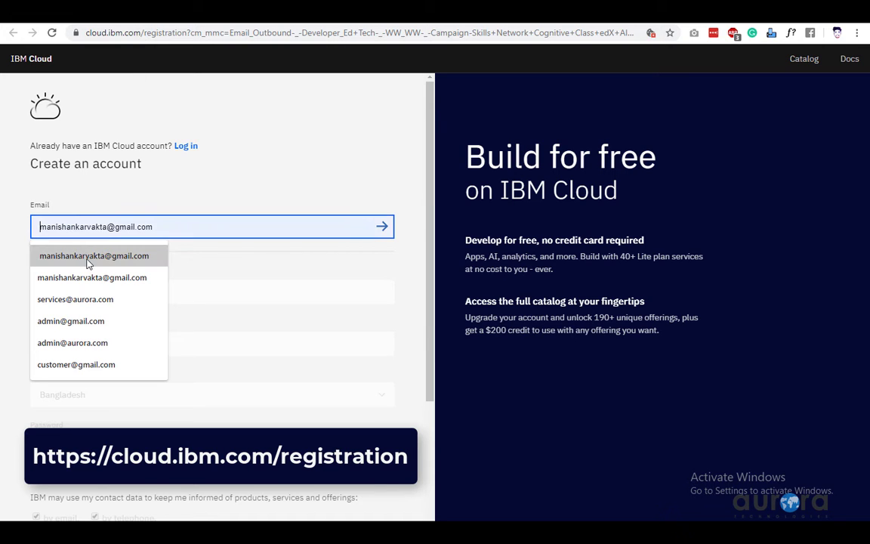
{"action": "left_click", "coordinate": [85, 257]}
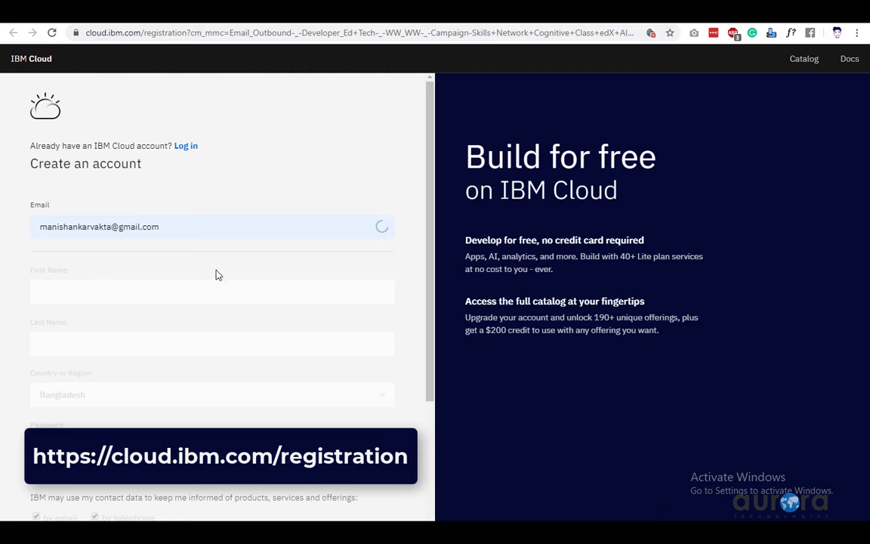
{"action": "left_click", "coordinate": [189, 292]}
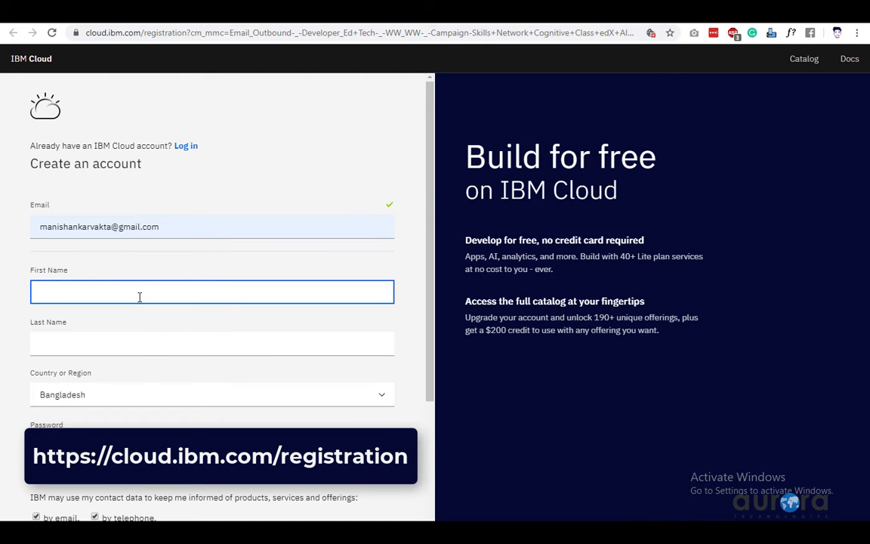
{"action": "type", "text": "Manishankar"}
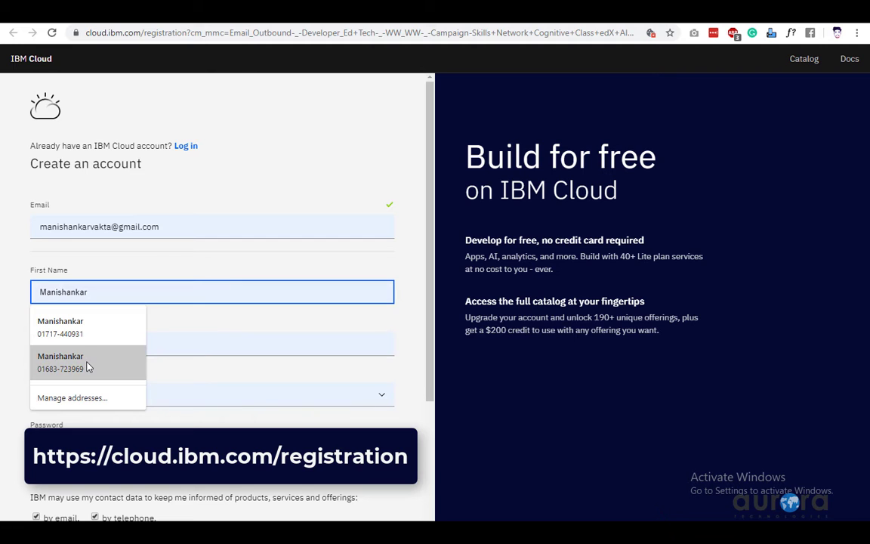
{"action": "left_click", "coordinate": [85, 362]}
Enter the account password in the registration form.
{"action": "scroll", "coordinate": [193, 364], "scroll_direction": "down", "scroll_amount": 2}
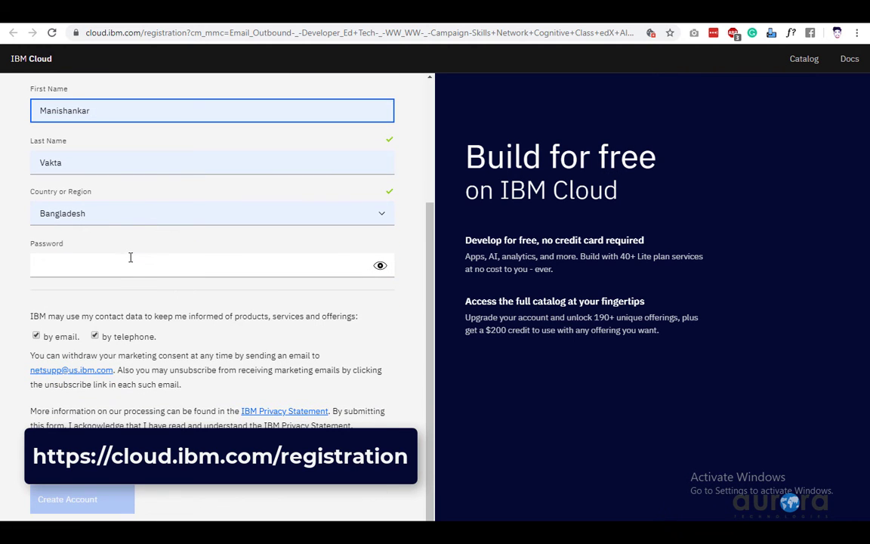
{"action": "left_click", "coordinate": [141, 263]}
{"action": "type", "text": "•"}
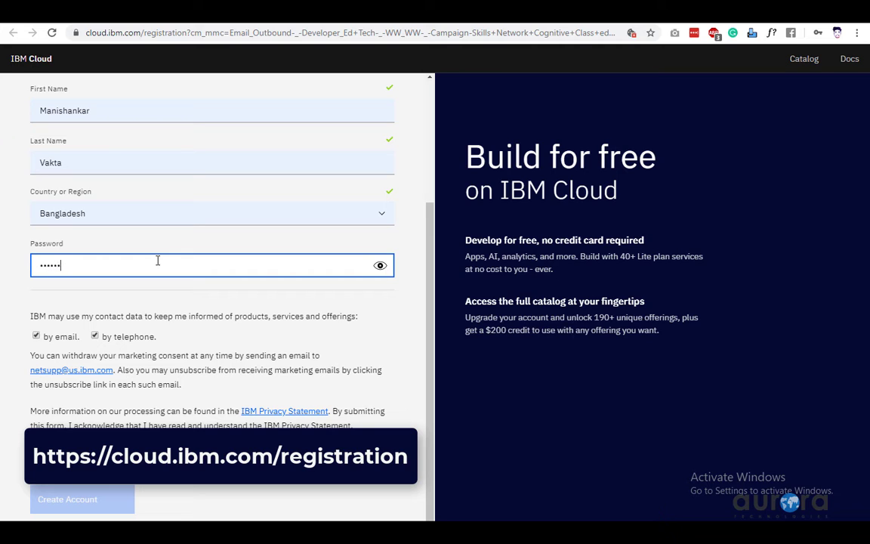
{"action": "type", "text": "••"}
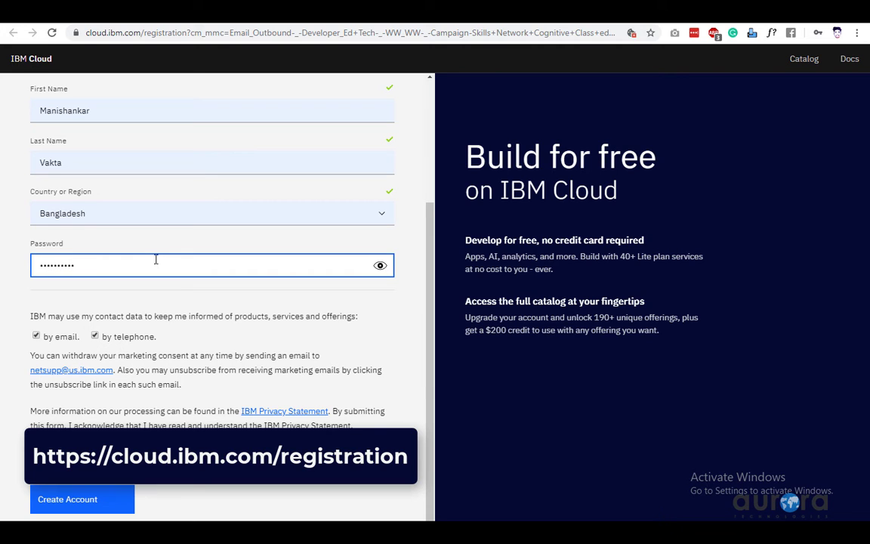
Submit the registration to create the account and save its login in both the browser and LastPass.
{"action": "scroll", "coordinate": [156, 361], "scroll_direction": "down", "scroll_amount": 1}
{"action": "key", "text": "Return"}
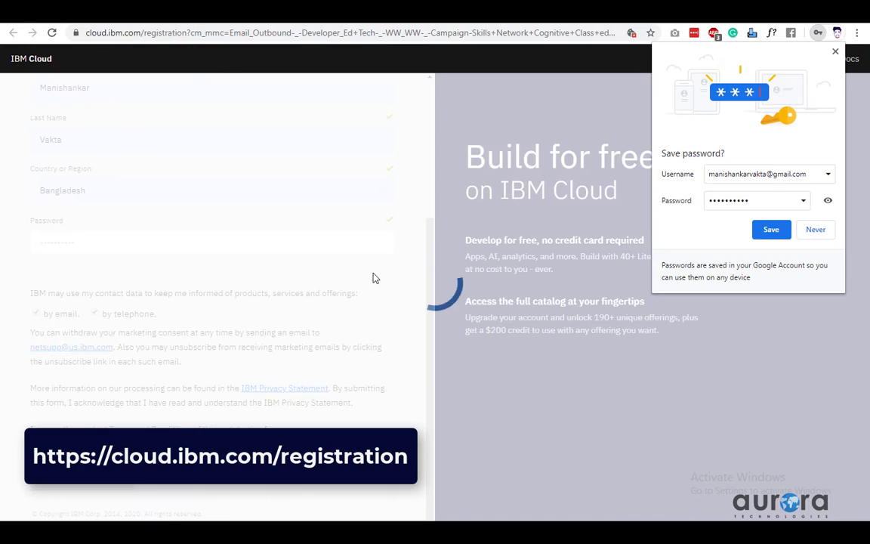
{"action": "left_click", "coordinate": [771, 231]}
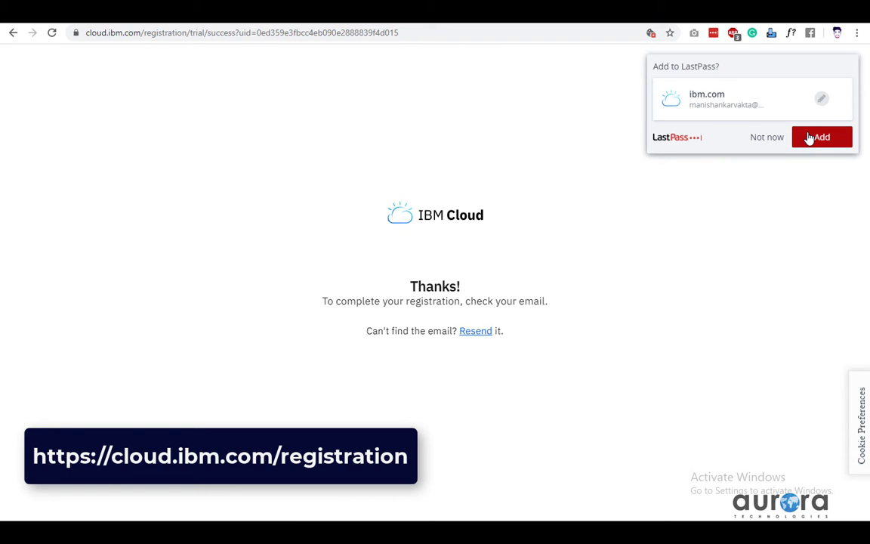
{"action": "left_click", "coordinate": [808, 138]}
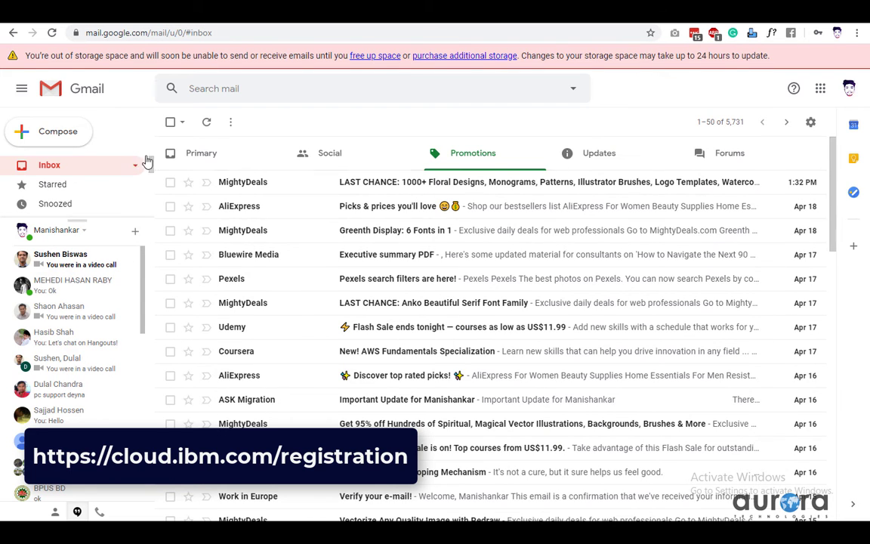
Switch to Gmail, confirm the account from the IBM Cloud email in the Updates category, and log in to IBM Cloud.
{"action": "left_click", "coordinate": [145, 161]}
{"action": "left_click", "coordinate": [563, 151]}
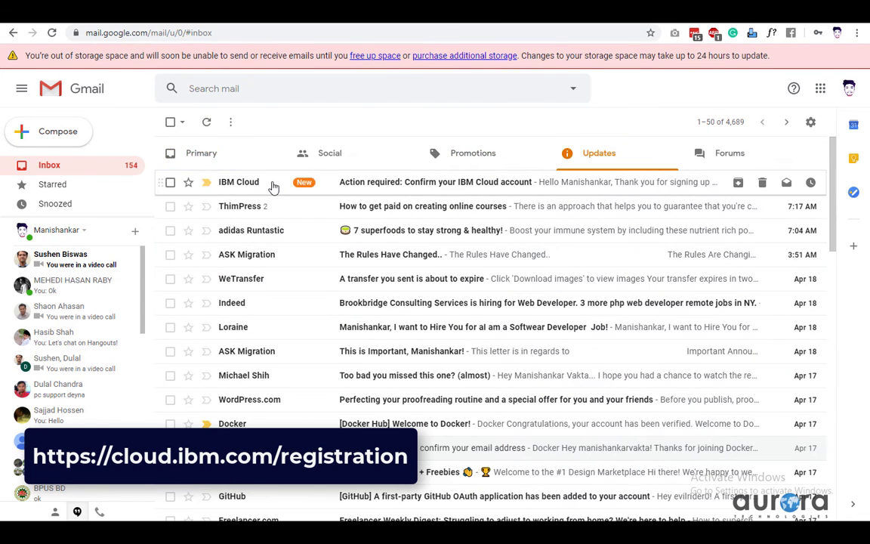
{"action": "left_click", "coordinate": [423, 182]}
{"action": "left_click", "coordinate": [429, 357]}
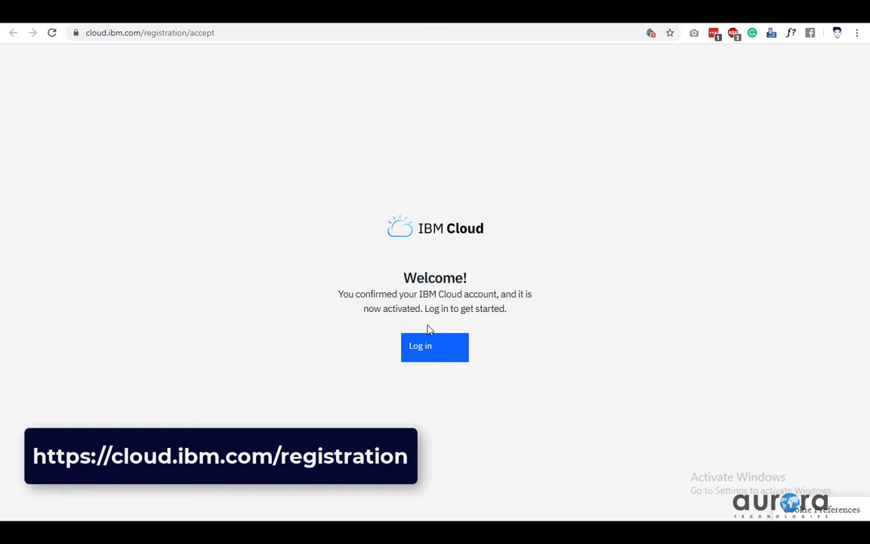
{"action": "left_click", "coordinate": [452, 357]}
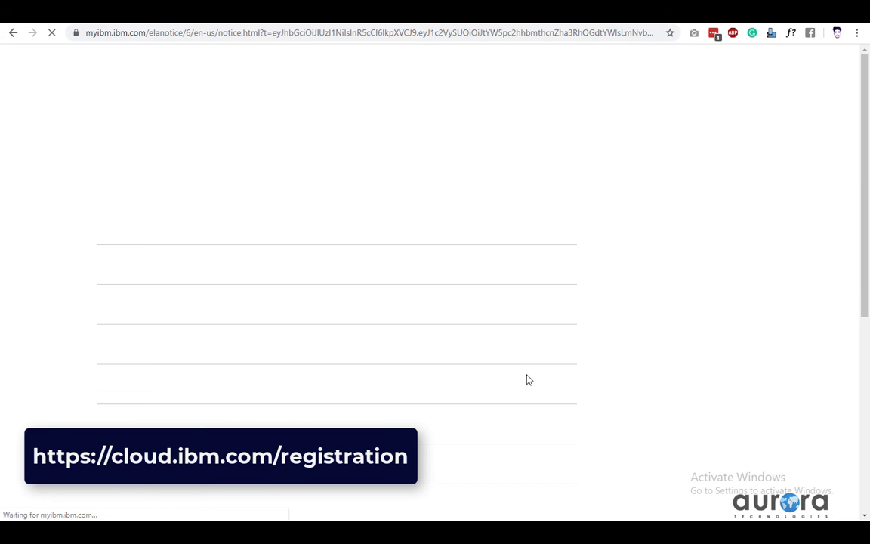
Review the IBMid Account Privacy notice, including the changes since the previous version, and accept the acknowledgement.
{"action": "scroll", "coordinate": [367, 348], "scroll_direction": "down", "scroll_amount": 4}
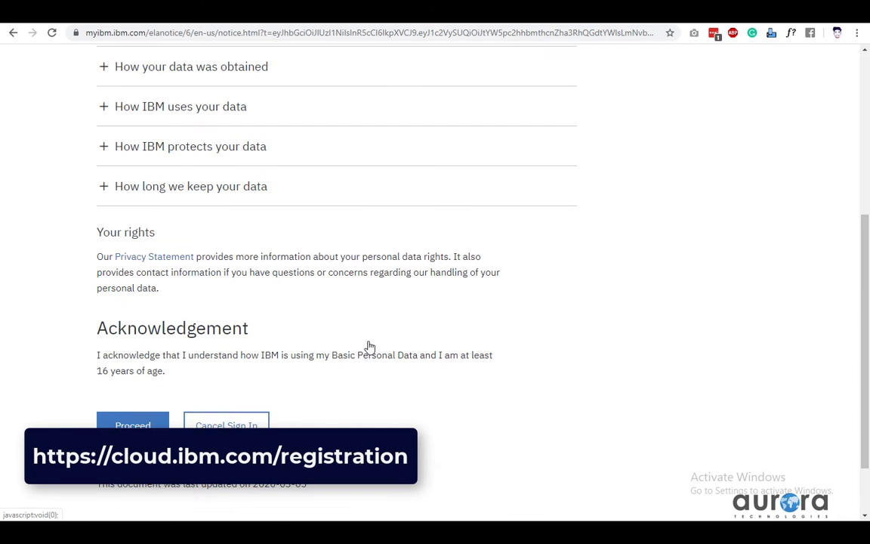
{"action": "scroll", "coordinate": [257, 317], "scroll_direction": "up", "scroll_amount": 4}
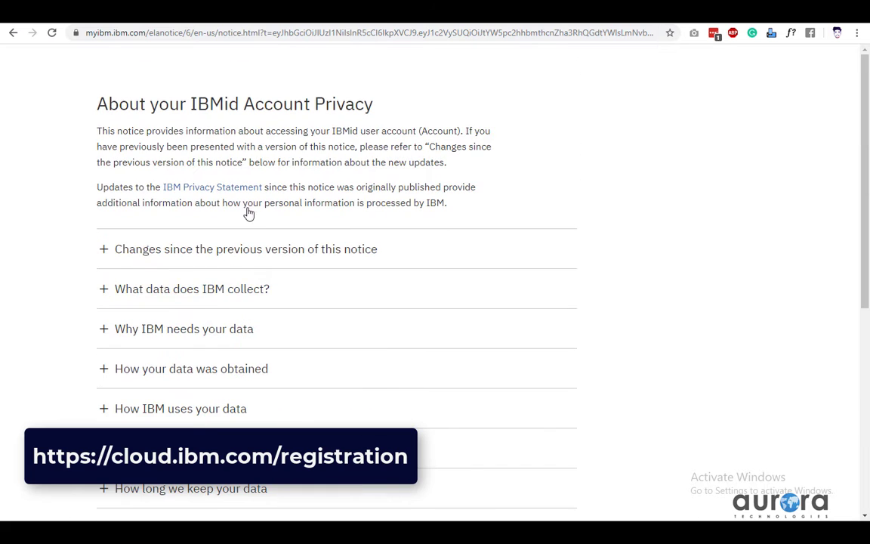
{"action": "scroll", "coordinate": [262, 254], "scroll_direction": "down", "scroll_amount": 4}
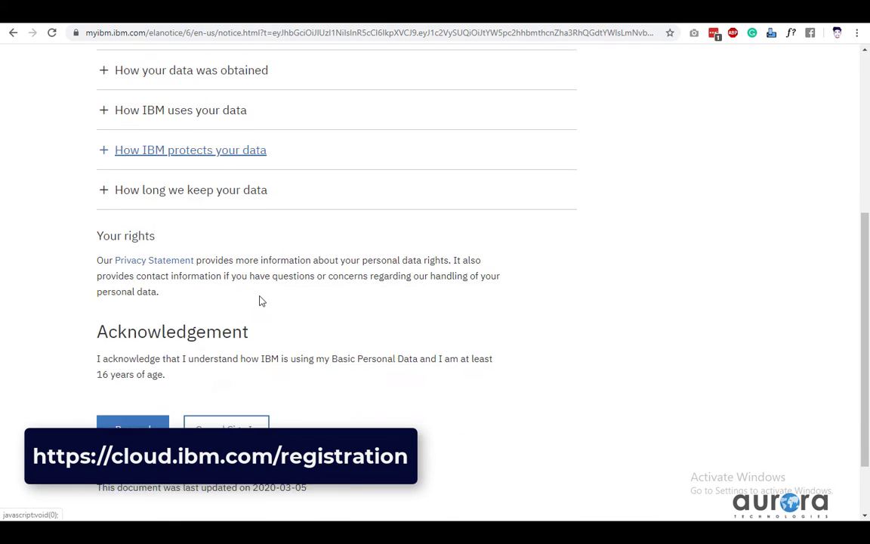
{"action": "scroll", "coordinate": [236, 181], "scroll_direction": "up", "scroll_amount": 3}
{"action": "left_click", "coordinate": [180, 200]}
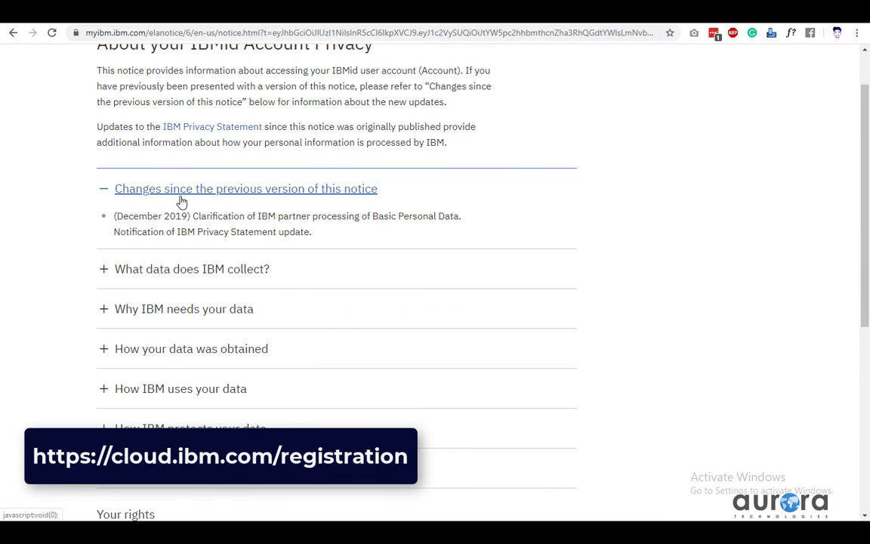
{"action": "left_click", "coordinate": [219, 205]}
{"action": "scroll", "coordinate": [219, 208], "scroll_direction": "down", "scroll_amount": 4}
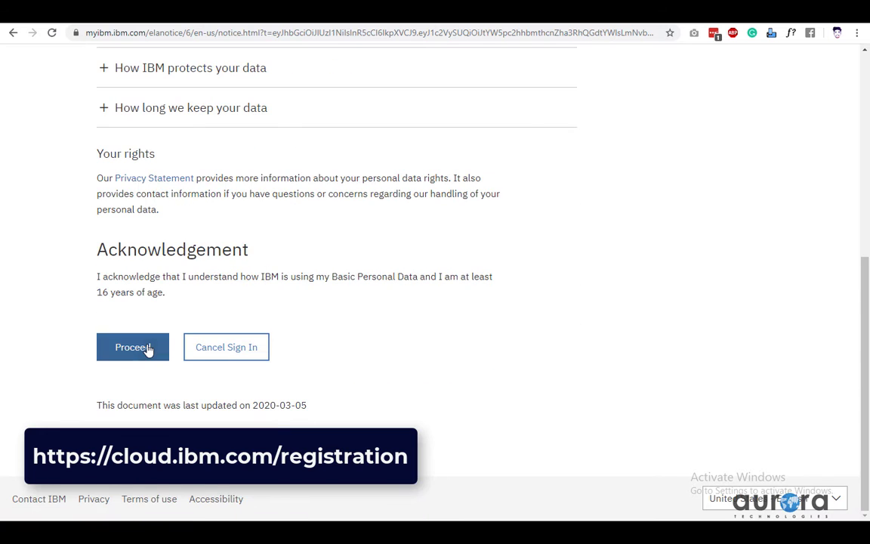
{"action": "left_click", "coordinate": [148, 348]}
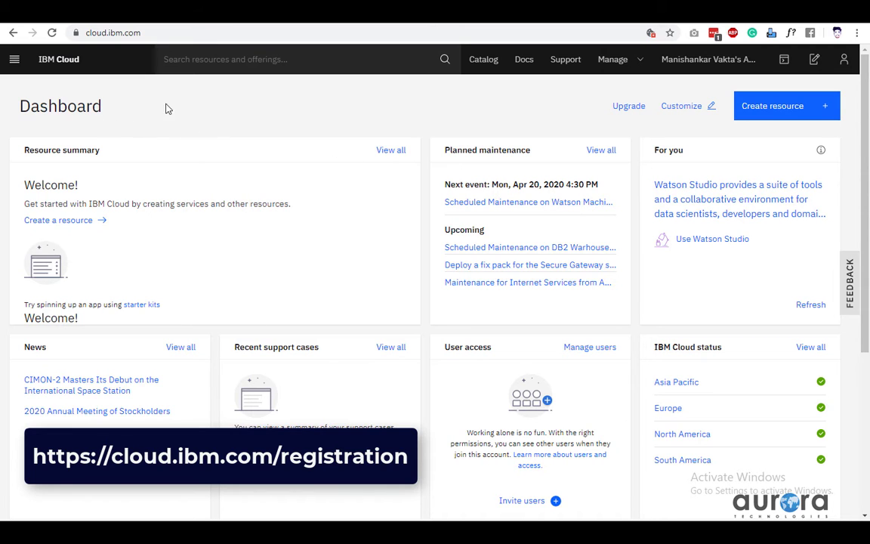
Start creating a resource and filter the catalog's services to the AI category, dismissing the Lite filter notice.
{"action": "left_click", "coordinate": [782, 112]}
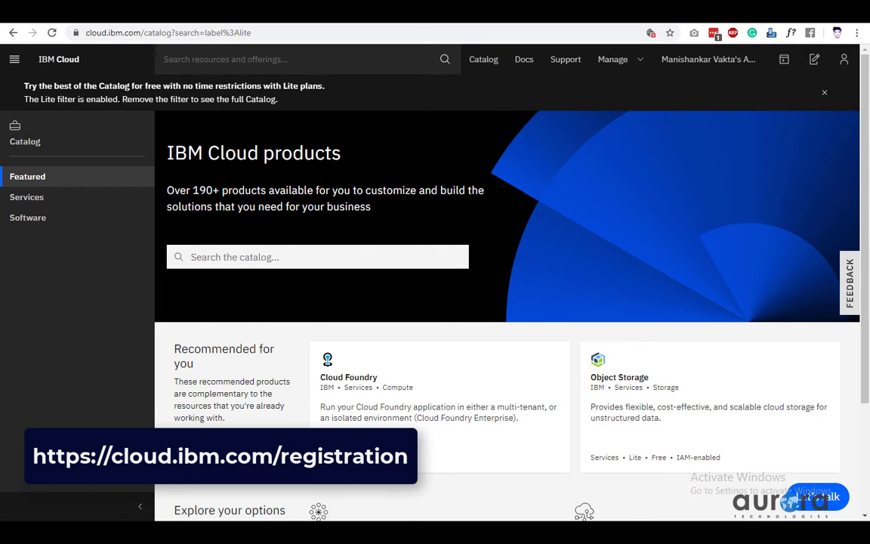
{"action": "left_click", "coordinate": [824, 92]}
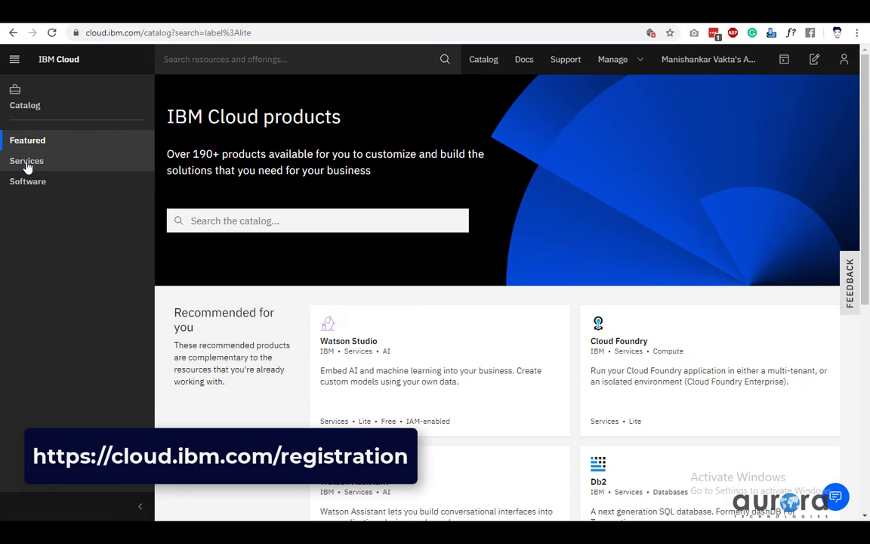
{"action": "left_click", "coordinate": [26, 161]}
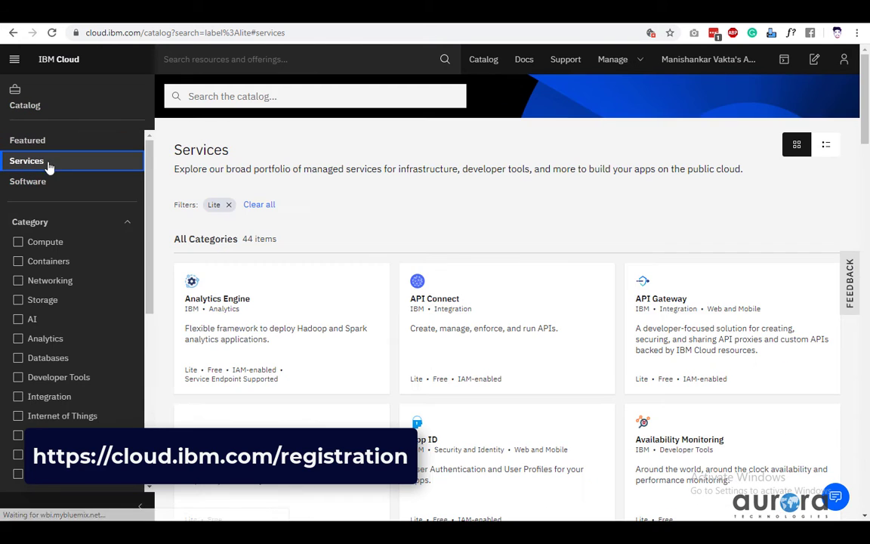
{"action": "scroll", "coordinate": [82, 243], "scroll_direction": "down", "scroll_amount": 3}
{"action": "scroll", "coordinate": [60, 234], "scroll_direction": "up", "scroll_amount": 1}
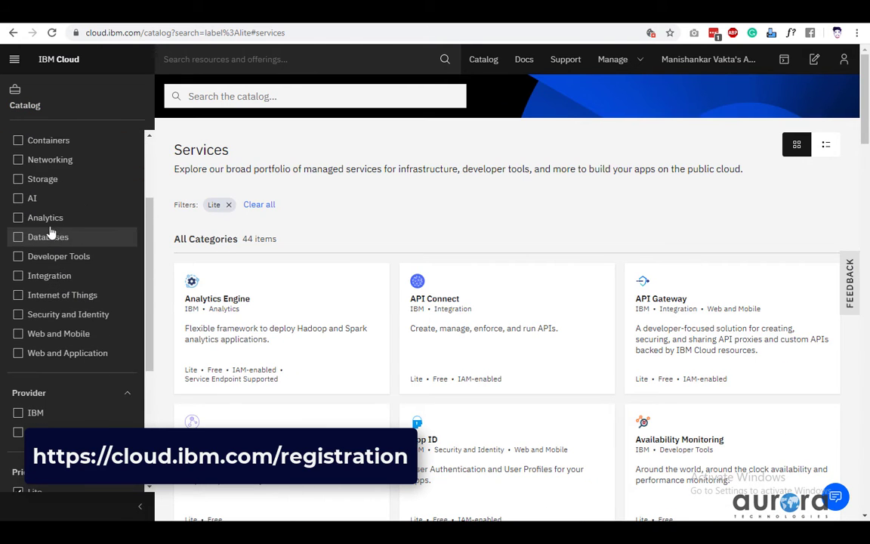
{"action": "left_click", "coordinate": [18, 199]}
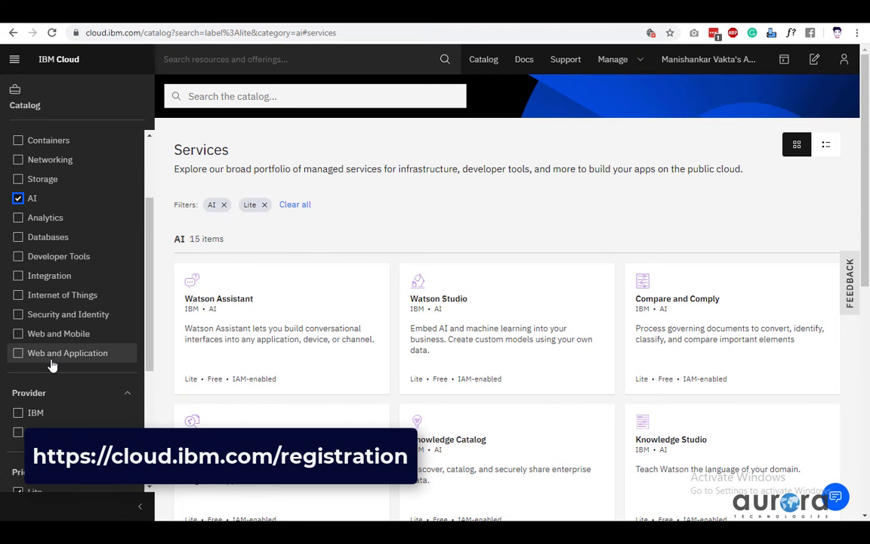
Open the Watson Studio service from the filtered AI services.
{"action": "scroll", "coordinate": [56, 364], "scroll_direction": "down", "scroll_amount": 3}
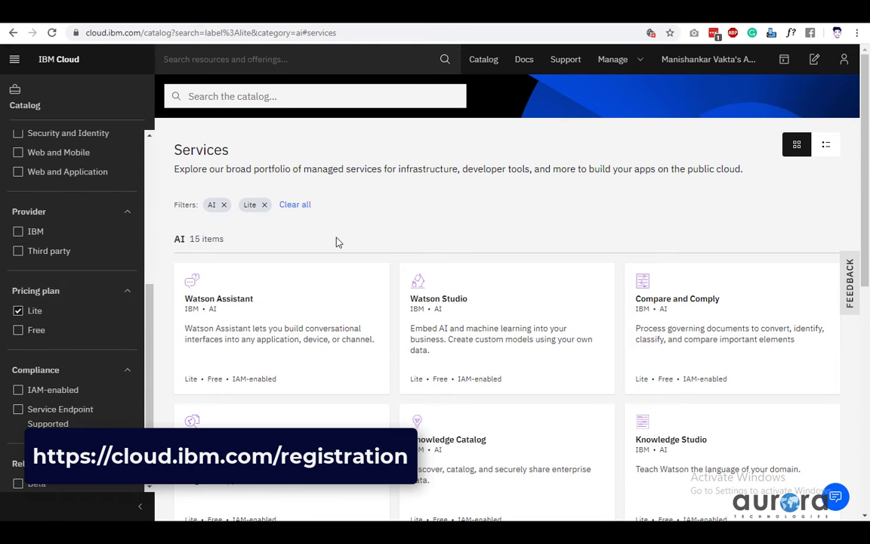
{"action": "scroll", "coordinate": [501, 250], "scroll_direction": "down", "scroll_amount": 2}
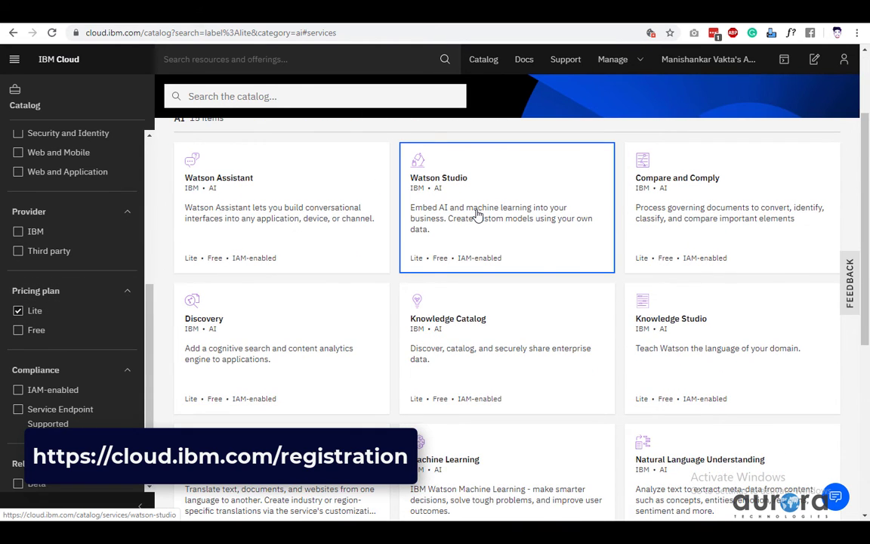
{"action": "left_click", "coordinate": [477, 215]}
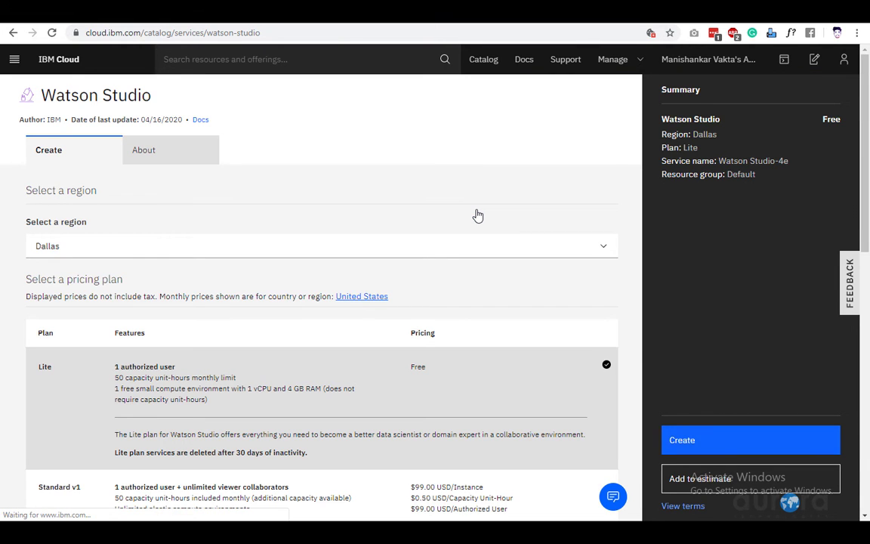
Check the available regions for Watson Studio and select Dallas.
{"action": "left_click", "coordinate": [396, 251]}
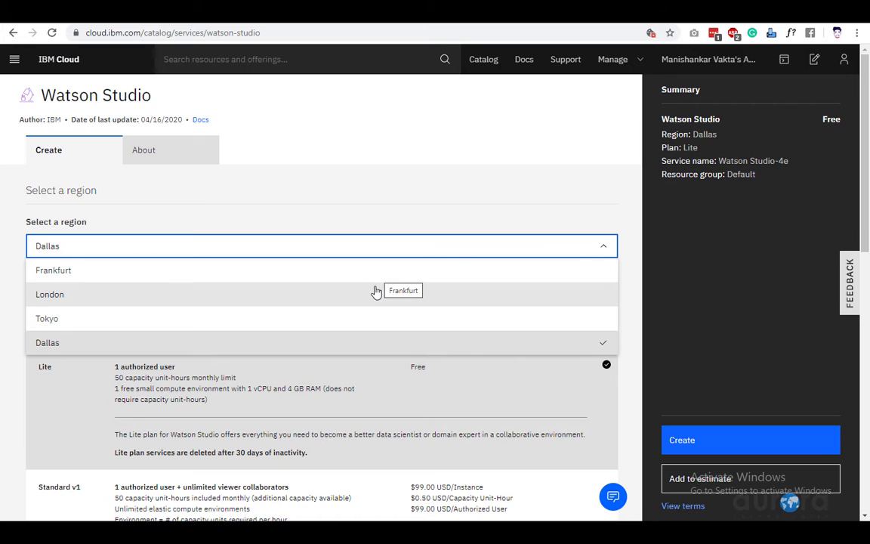
{"action": "left_click", "coordinate": [316, 349]}
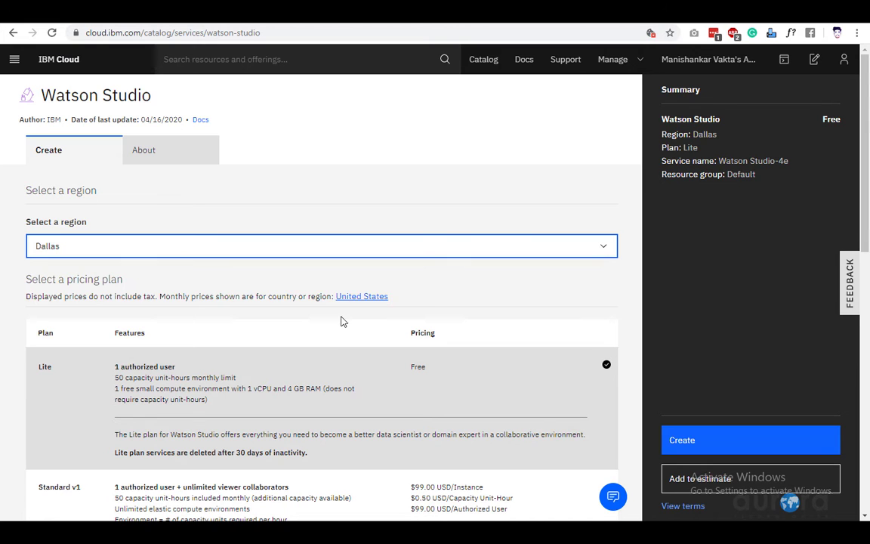
{"action": "left_click", "coordinate": [313, 249]}
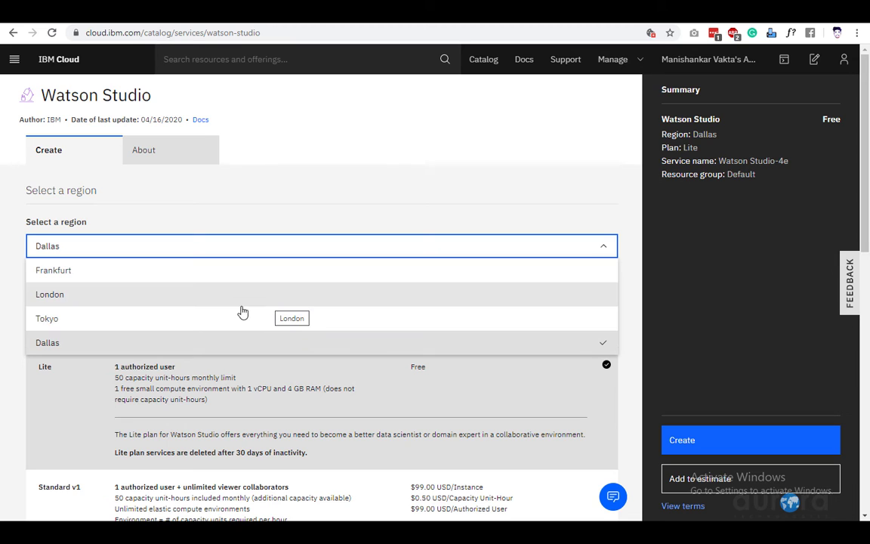
{"action": "left_click", "coordinate": [208, 344]}
Review the pricing plans, then create the Watson Studio service on the Lite plan and launch it.
{"action": "scroll", "coordinate": [261, 314], "scroll_direction": "down", "scroll_amount": 5}
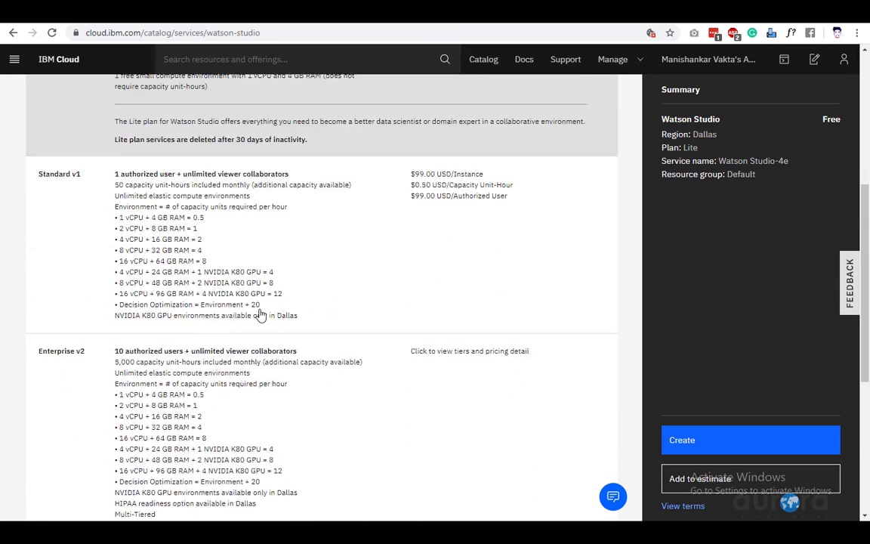
{"action": "scroll", "coordinate": [261, 314], "scroll_direction": "up", "scroll_amount": 5}
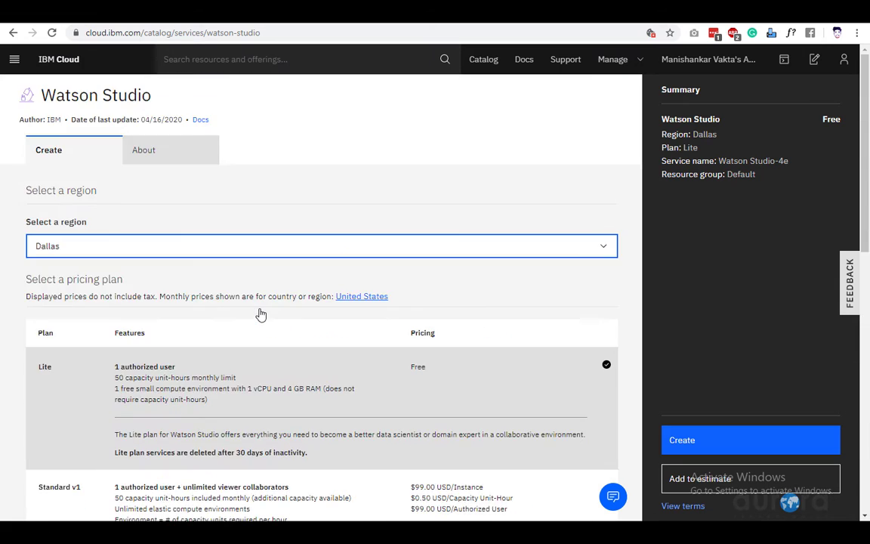
{"action": "scroll", "coordinate": [377, 349], "scroll_direction": "down", "scroll_amount": 8}
{"action": "scroll", "coordinate": [378, 348], "scroll_direction": "down", "scroll_amount": 1}
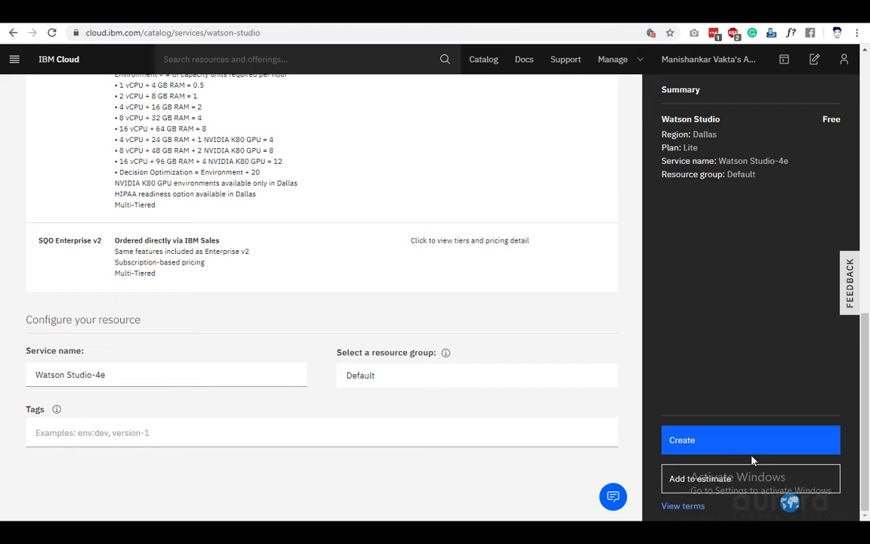
{"action": "left_click", "coordinate": [729, 447]}
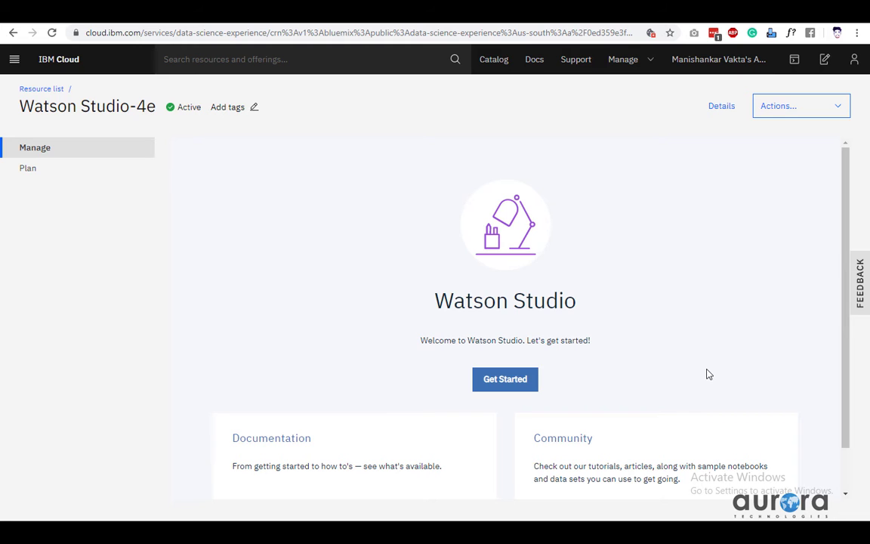
{"action": "left_click", "coordinate": [510, 383]}
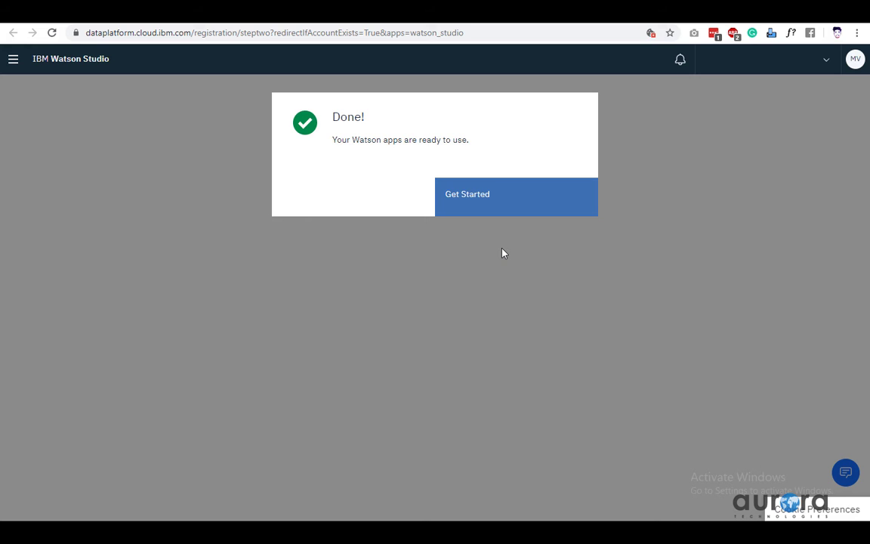
Get started with Watson Studio, go through the introductory tour to its end, and collapse the navigation menu.
{"action": "left_click", "coordinate": [470, 202]}
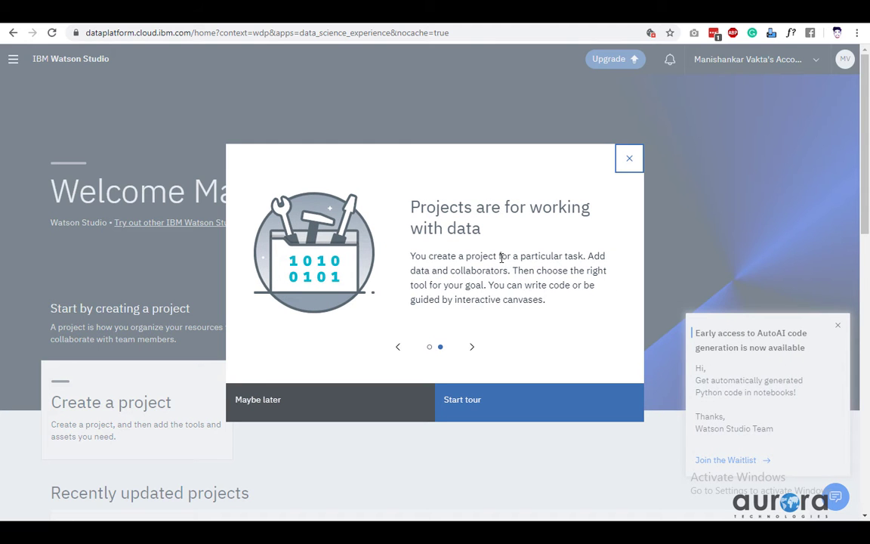
{"action": "left_click", "coordinate": [505, 410]}
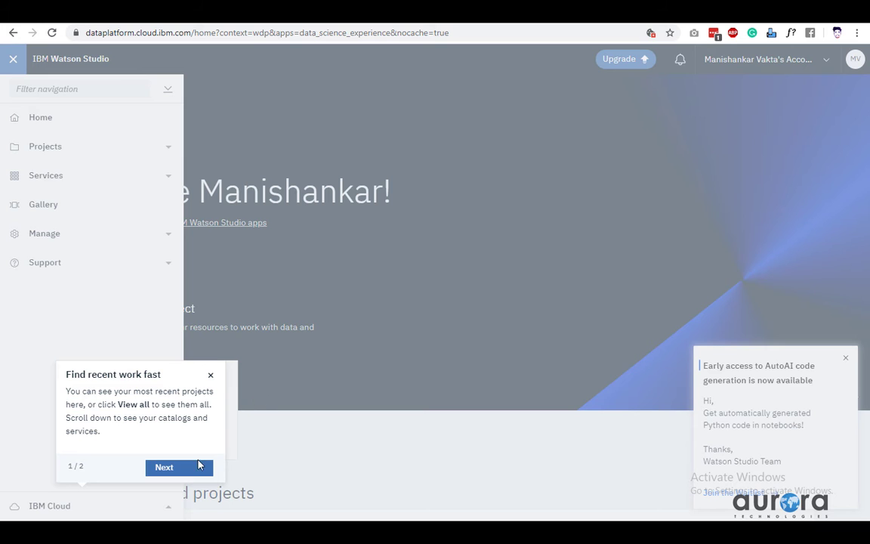
{"action": "left_click", "coordinate": [167, 468]}
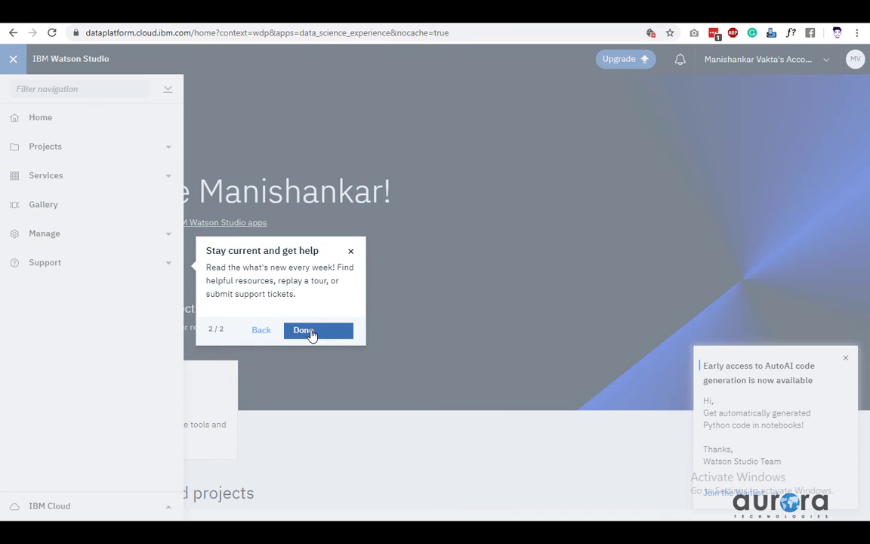
{"action": "left_click", "coordinate": [308, 331]}
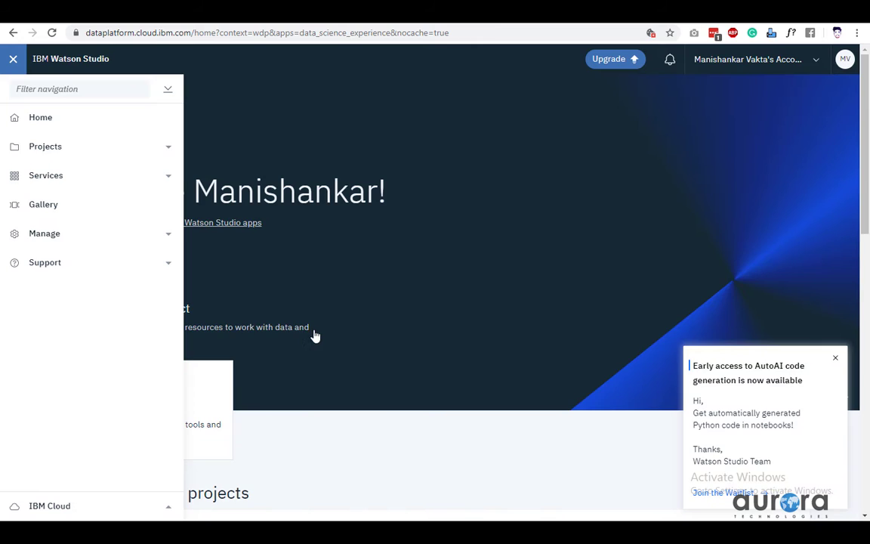
{"action": "left_click", "coordinate": [538, 331]}
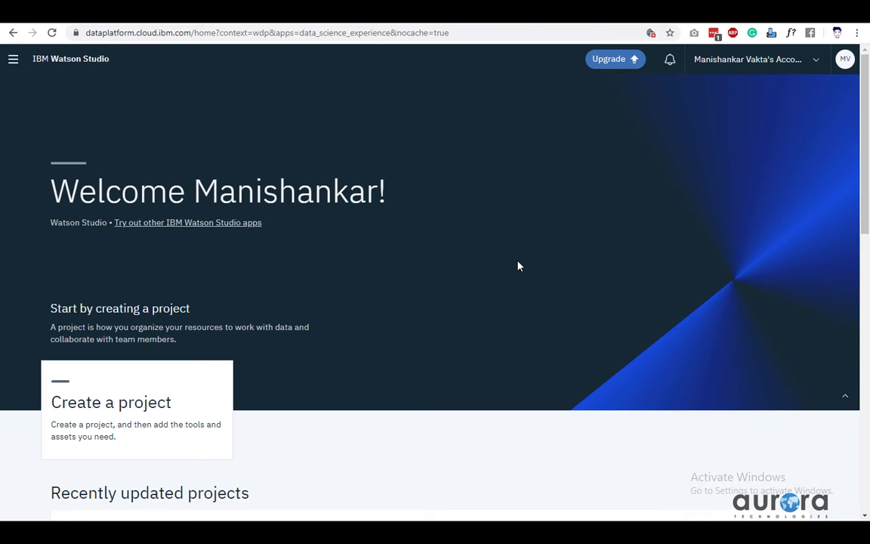
Start a new project from the home page, choosing to create an empty project.
{"action": "scroll", "coordinate": [372, 263], "scroll_direction": "down", "scroll_amount": 4}
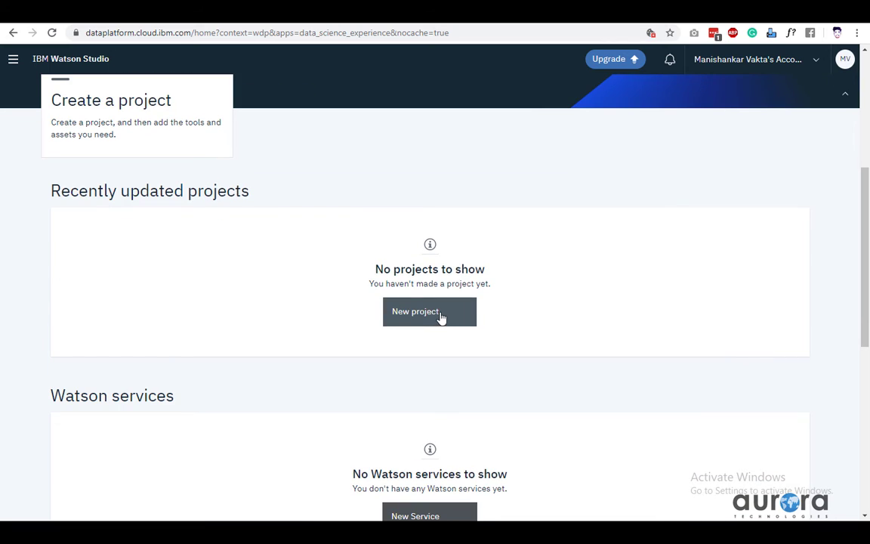
{"action": "left_click", "coordinate": [425, 319]}
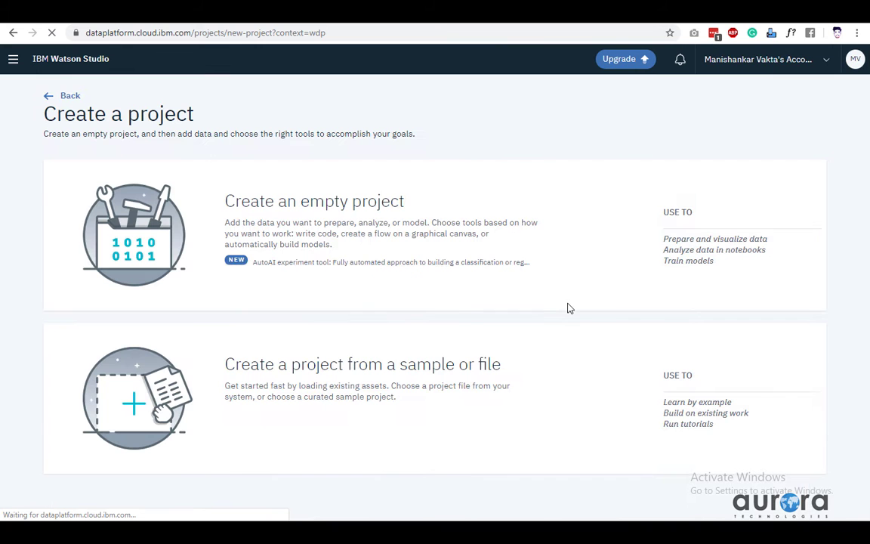
{"action": "left_click", "coordinate": [383, 203]}
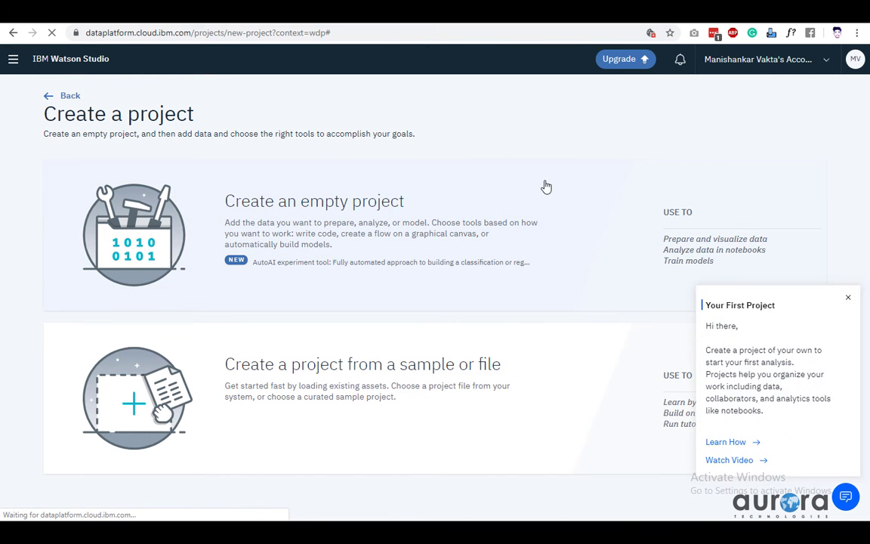
{"action": "left_click", "coordinate": [451, 217]}
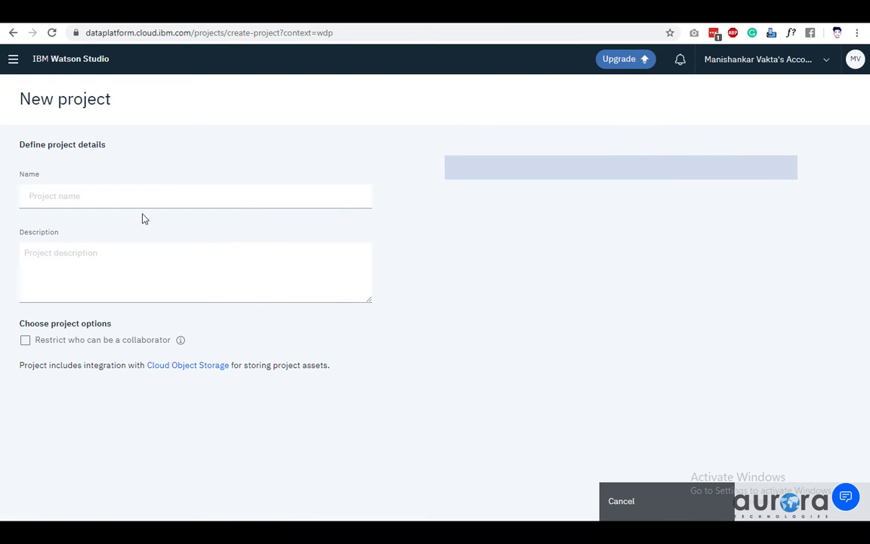
Name the project "Drug Flow" and give it the description "Drug Flow with IBM Watson AI".
{"action": "left_click", "coordinate": [175, 205]}
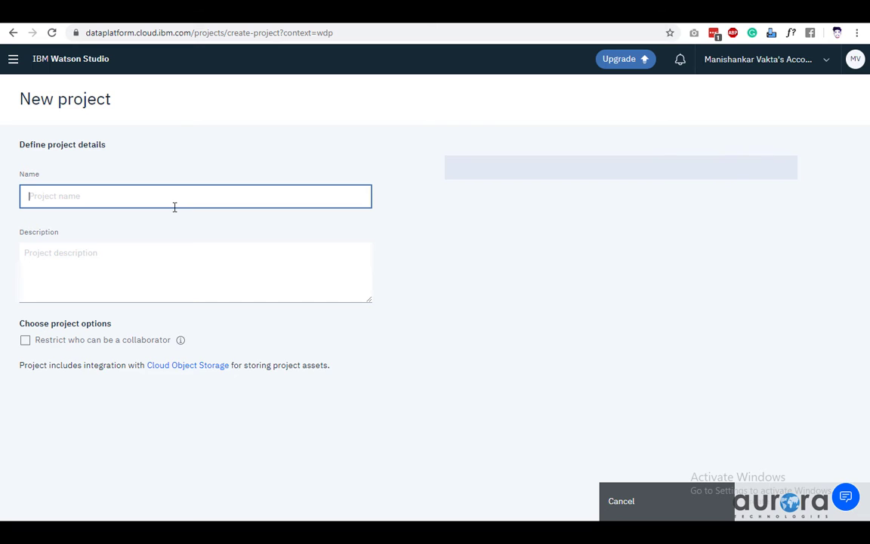
{"action": "type", "text": "Drug Flow"}
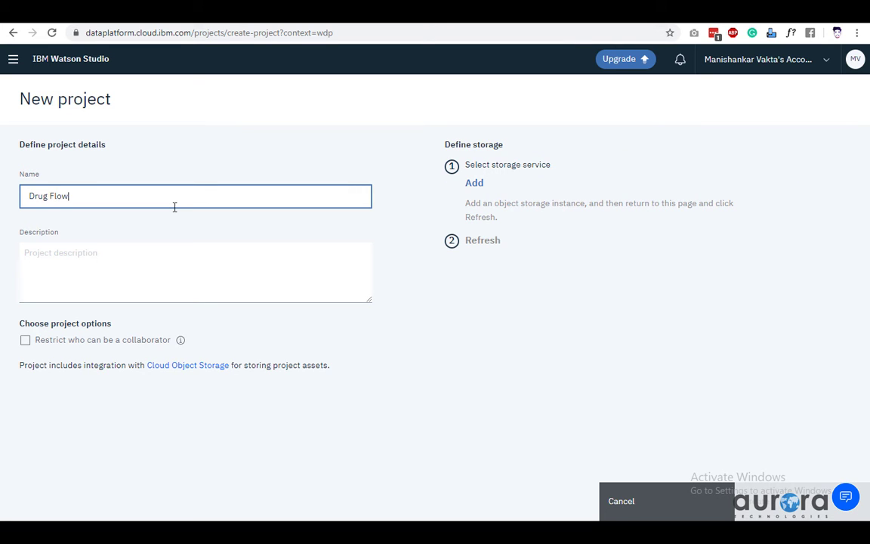
{"action": "left_click", "coordinate": [121, 266]}
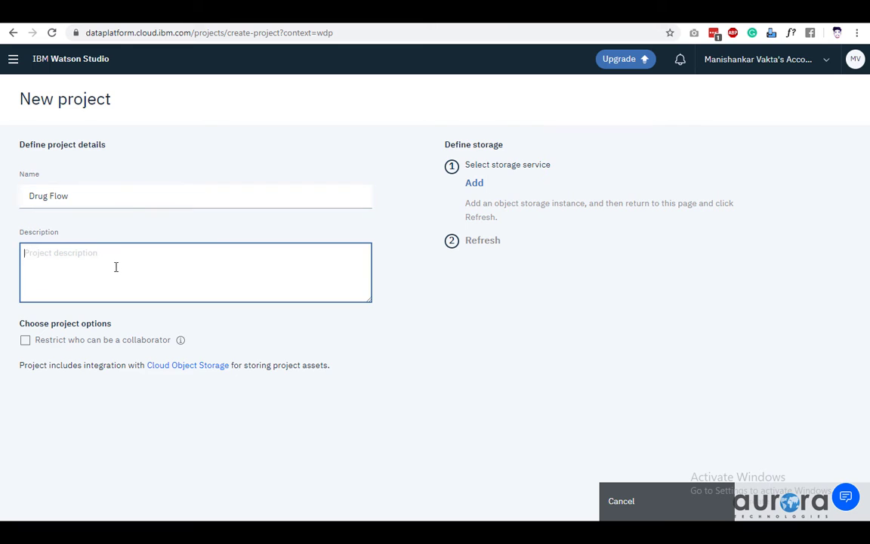
{"action": "triple_click", "coordinate": [98, 192]}
{"action": "key", "text": "ctrl+c"}
{"action": "left_click", "coordinate": [79, 259]}
{"action": "key", "text": "ctrl+v"}
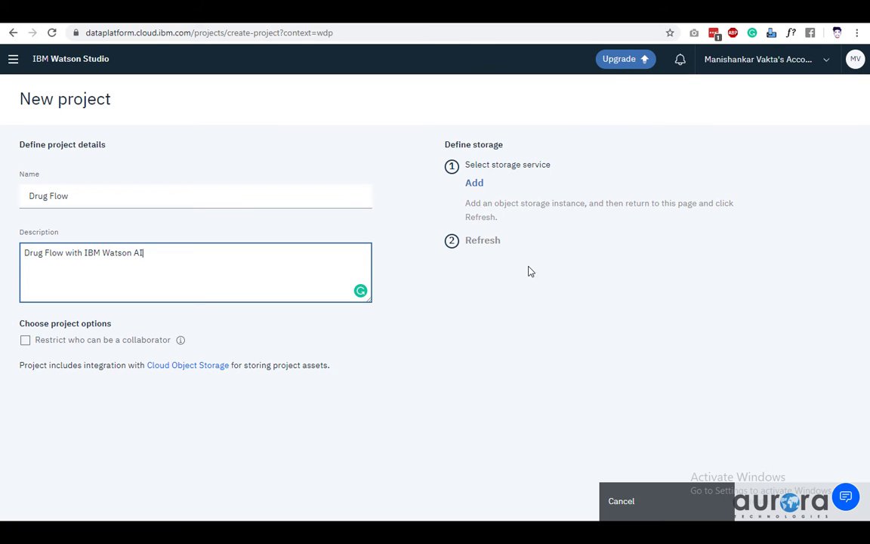
Add a new Cloud Object Storage instance for the project on the Lite plan, in the Default resource group.
{"action": "left_click", "coordinate": [476, 183]}
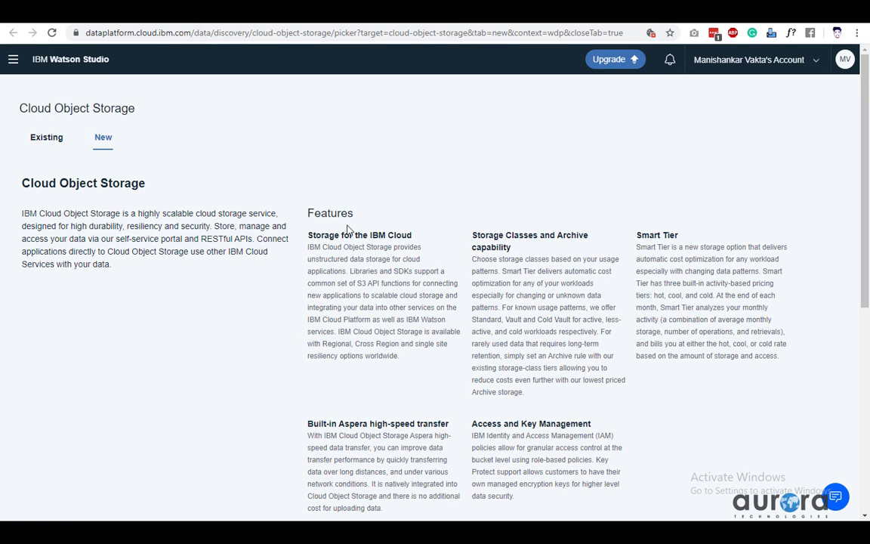
{"action": "scroll", "coordinate": [349, 229], "scroll_direction": "down", "scroll_amount": 2}
{"action": "scroll", "coordinate": [561, 226], "scroll_direction": "down", "scroll_amount": 2}
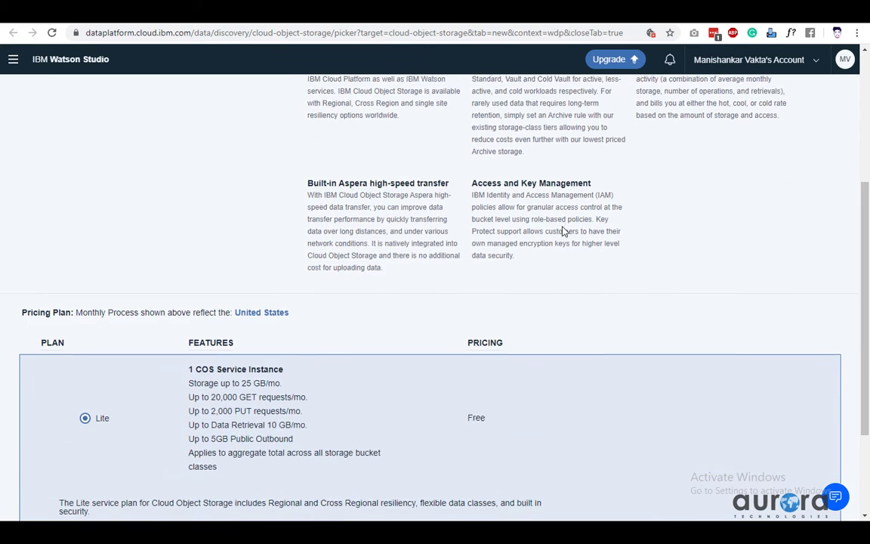
{"action": "scroll", "coordinate": [562, 227], "scroll_direction": "down", "scroll_amount": 2}
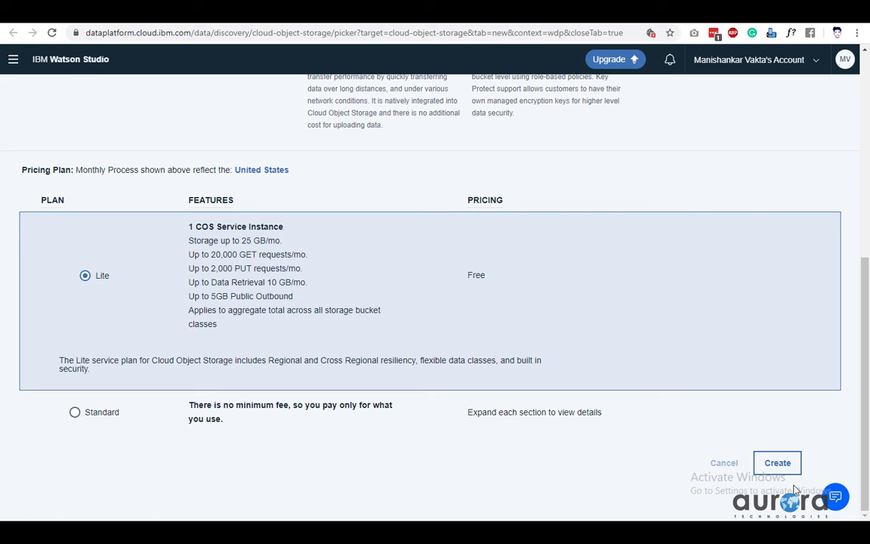
{"action": "left_click", "coordinate": [777, 464]}
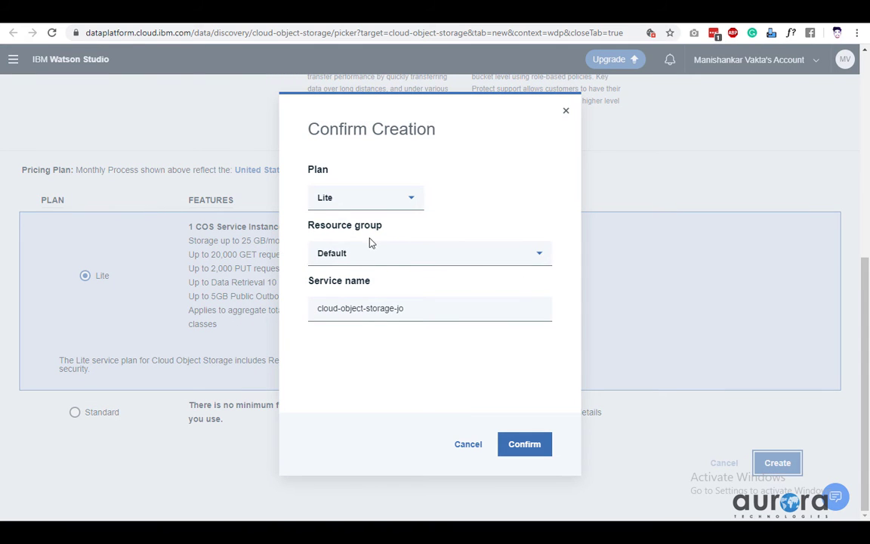
{"action": "left_click", "coordinate": [388, 256]}
{"action": "left_click", "coordinate": [394, 277]}
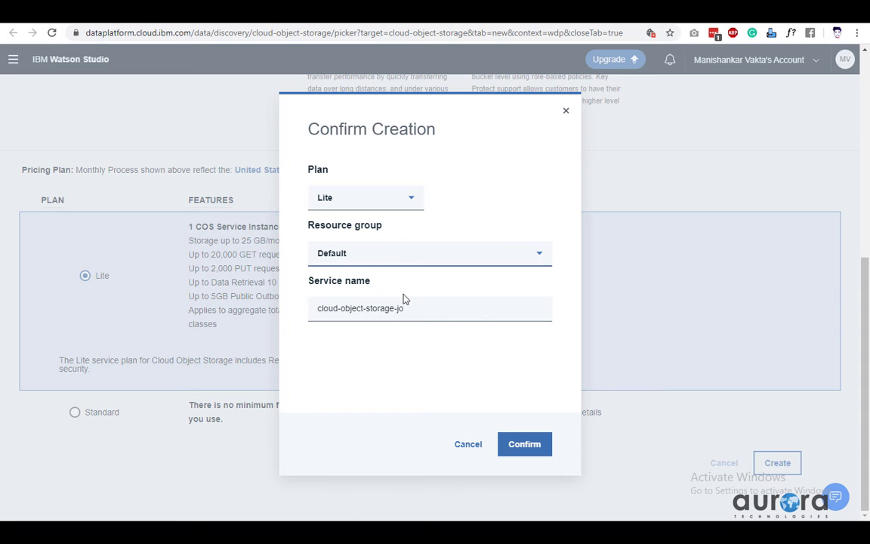
{"action": "left_click", "coordinate": [527, 443]}
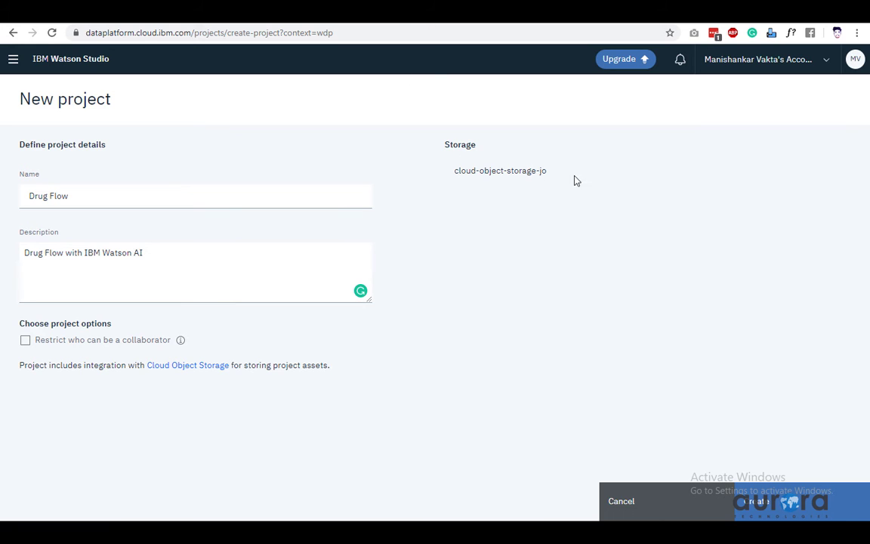
Create the Drug Flow project and go through its introductory tour to the end.
{"action": "left_click", "coordinate": [820, 503]}
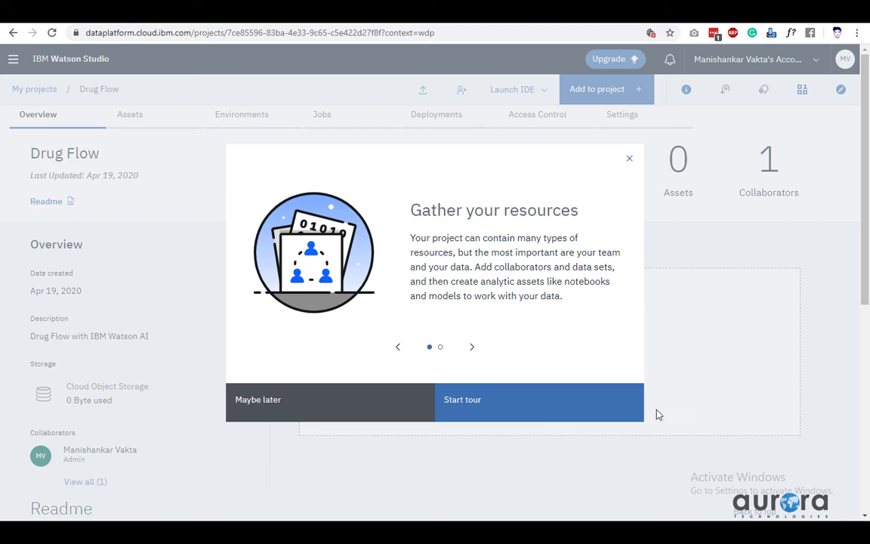
{"action": "left_click", "coordinate": [473, 347]}
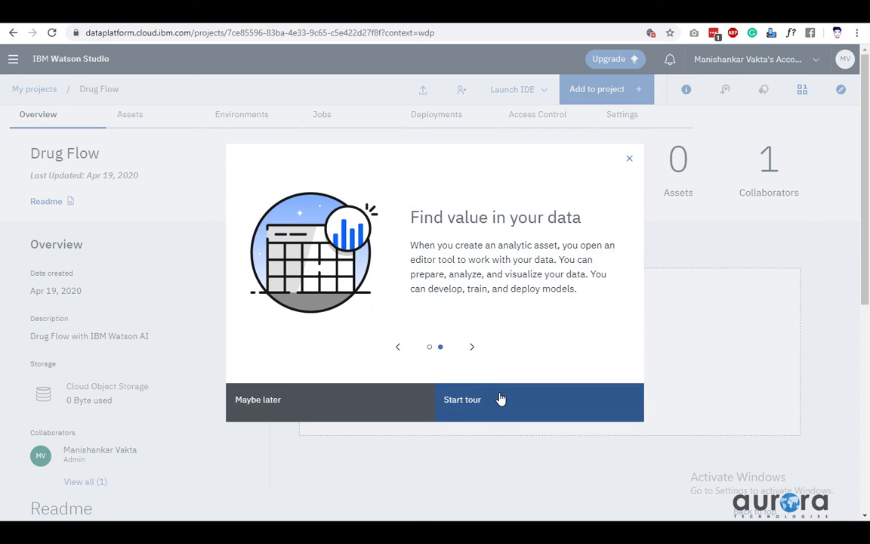
{"action": "left_click", "coordinate": [500, 399]}
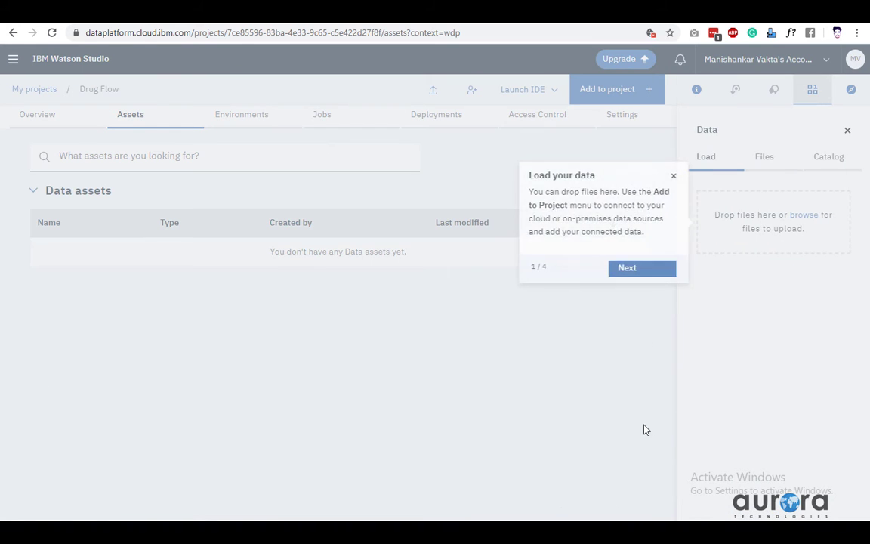
{"action": "left_click", "coordinate": [629, 272]}
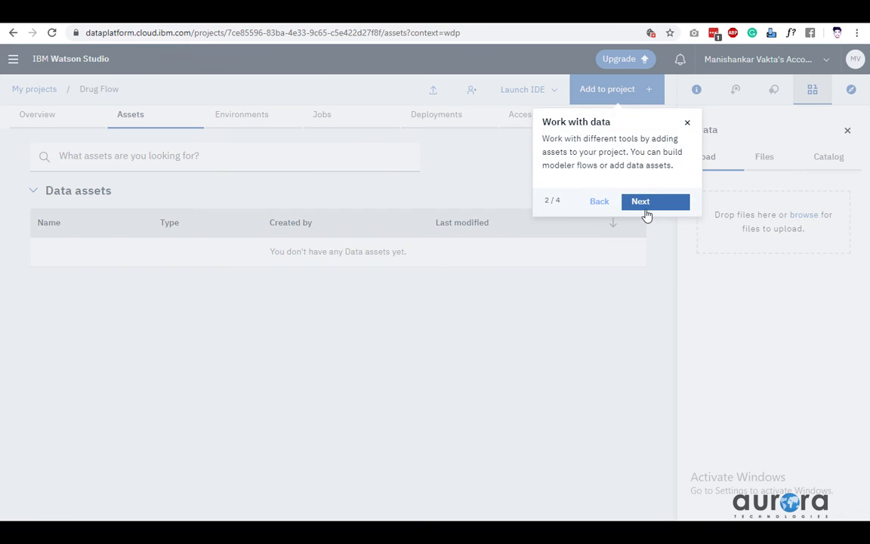
{"action": "left_click", "coordinate": [647, 214]}
{"action": "left_click", "coordinate": [631, 218]}
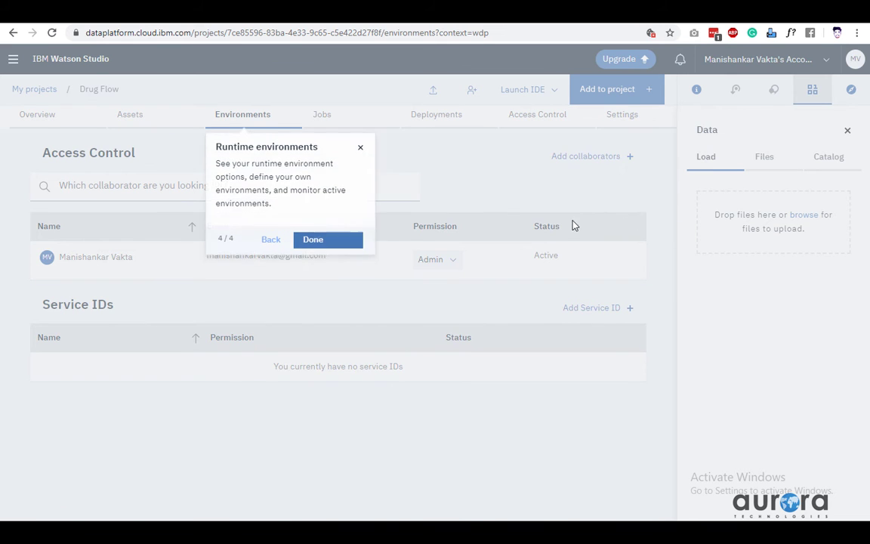
{"action": "left_click", "coordinate": [344, 241]}
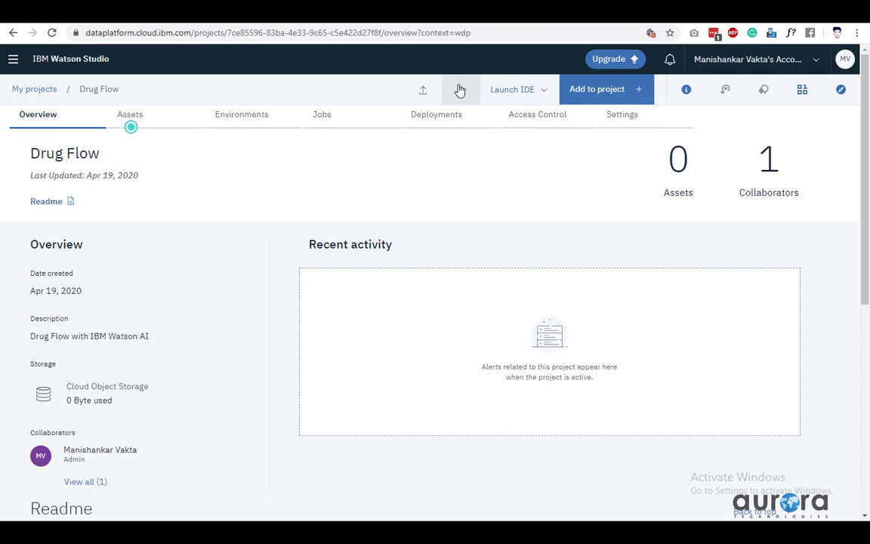
Add a Modeler flow to the project, created from the SPSS sample Drug Study Example.
{"action": "left_click", "coordinate": [613, 92]}
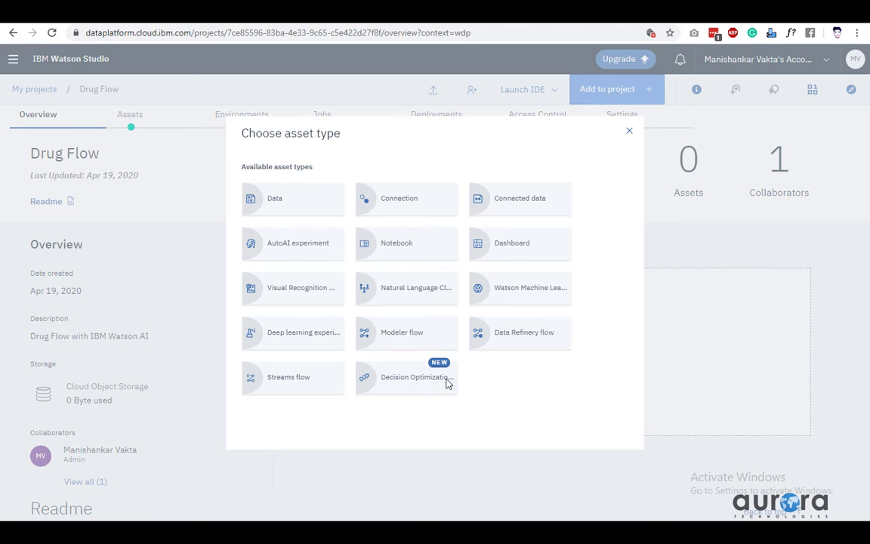
{"action": "left_click", "coordinate": [390, 342]}
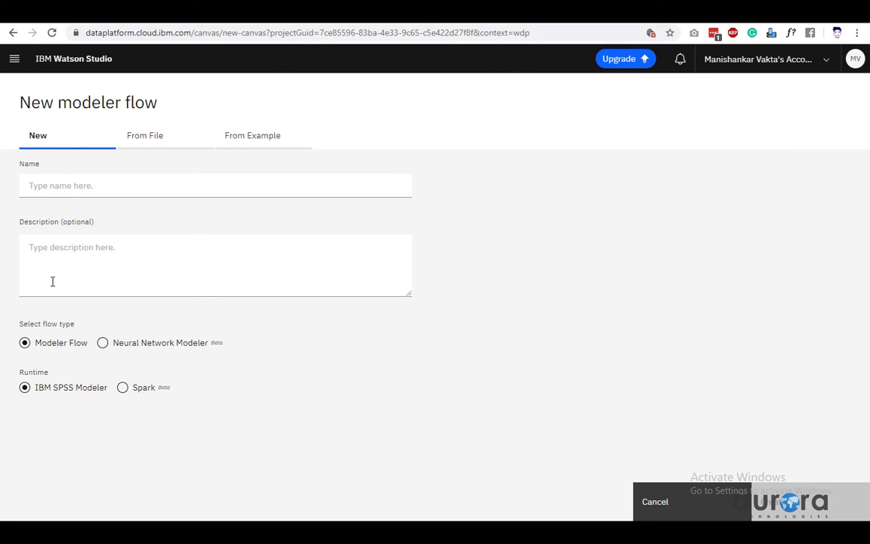
{"action": "left_click", "coordinate": [258, 143]}
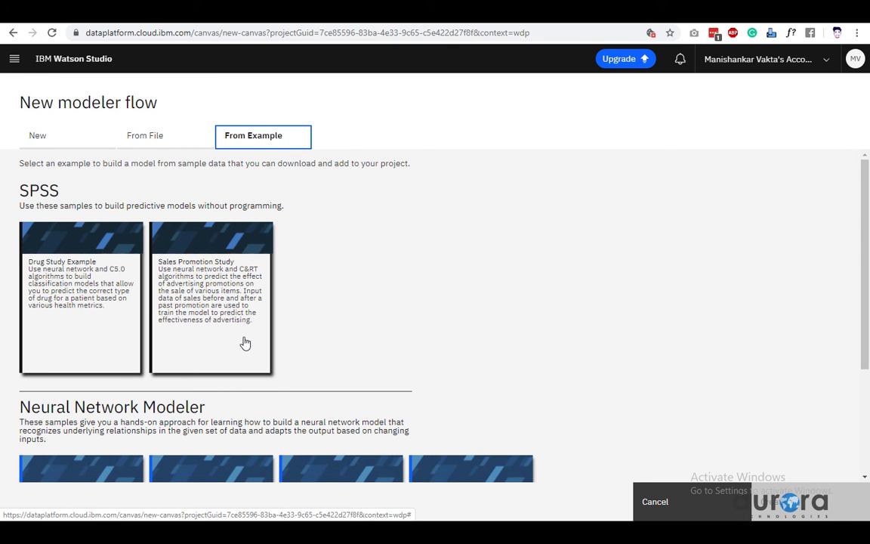
{"action": "scroll", "coordinate": [243, 341], "scroll_direction": "down", "scroll_amount": 2}
{"action": "scroll", "coordinate": [243, 341], "scroll_direction": "up", "scroll_amount": 2}
{"action": "left_click", "coordinate": [78, 254]}
{"action": "scroll", "coordinate": [641, 364], "scroll_direction": "down", "scroll_amount": 2}
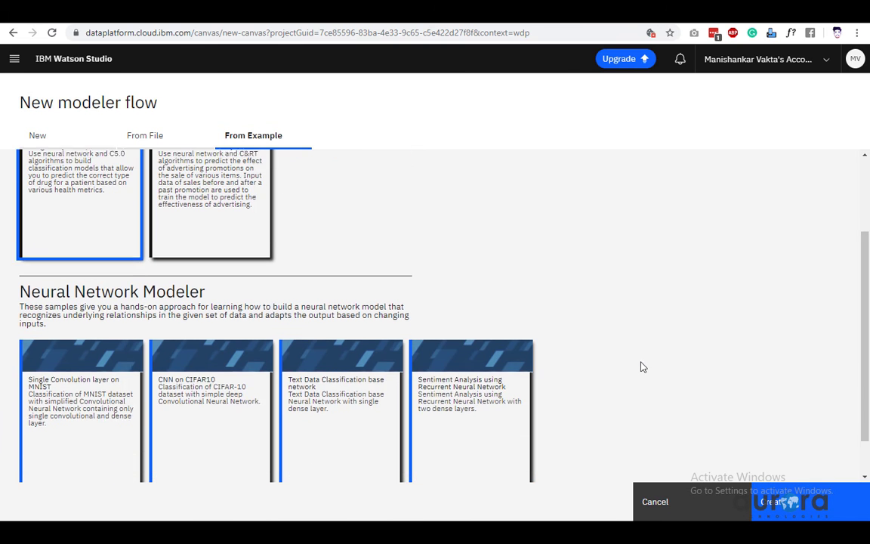
{"action": "scroll", "coordinate": [281, 247], "scroll_direction": "up", "scroll_amount": 2}
{"action": "left_click", "coordinate": [786, 501]}
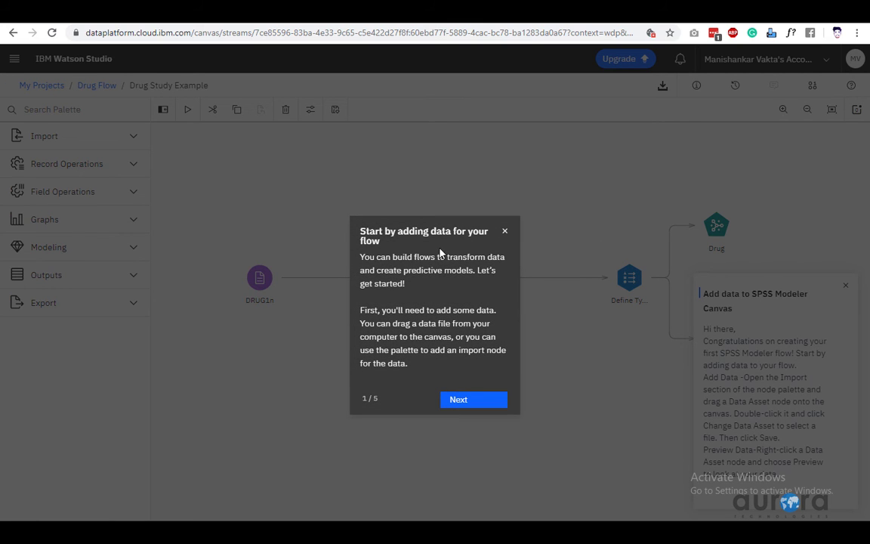
Finish the flow canvas tour and dismiss the notice about adding data to the SPSS Modeler canvas.
{"action": "left_click", "coordinate": [465, 399]}
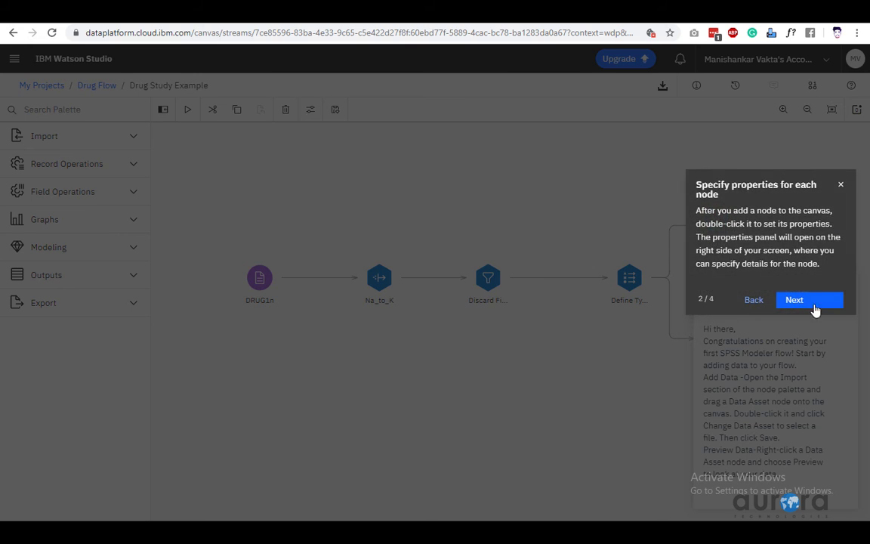
{"action": "left_click", "coordinate": [814, 302]}
{"action": "left_click", "coordinate": [489, 412]}
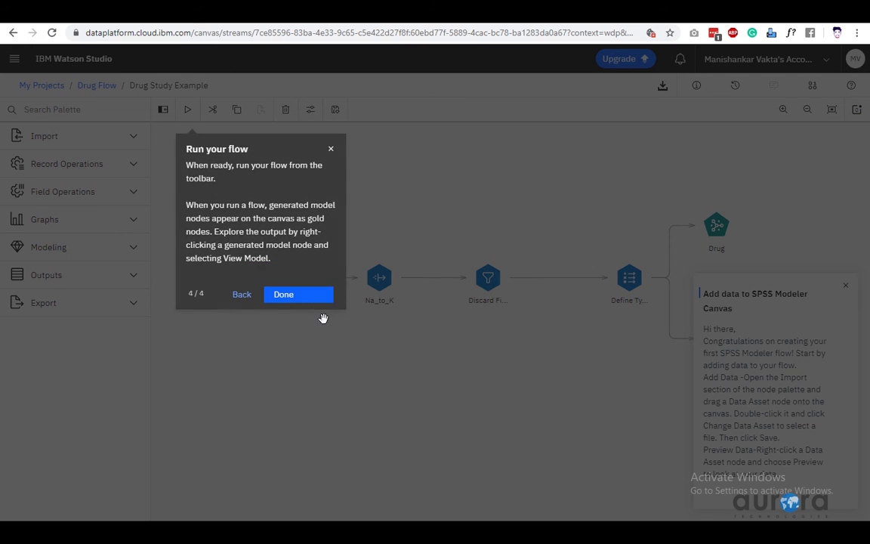
{"action": "left_click", "coordinate": [308, 299]}
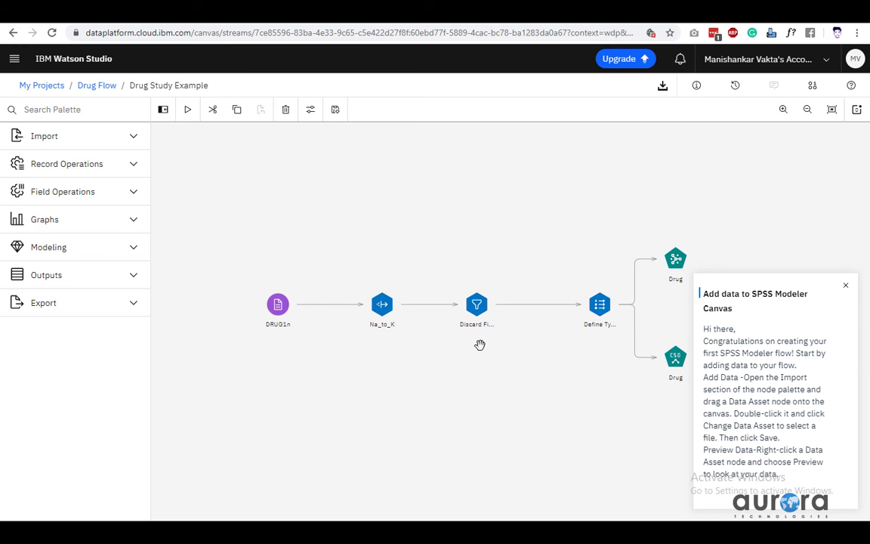
{"action": "left_click", "coordinate": [844, 285]}
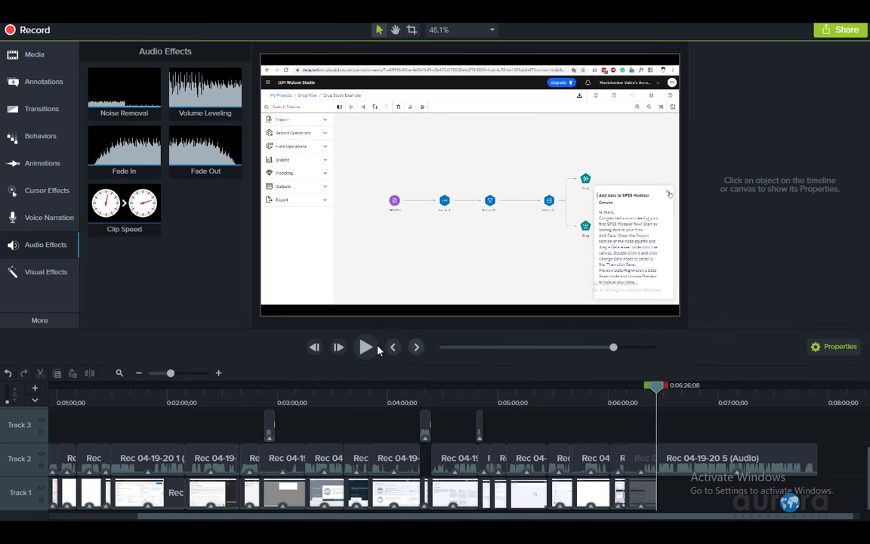
{"action": "left_click", "coordinate": [367, 348]}
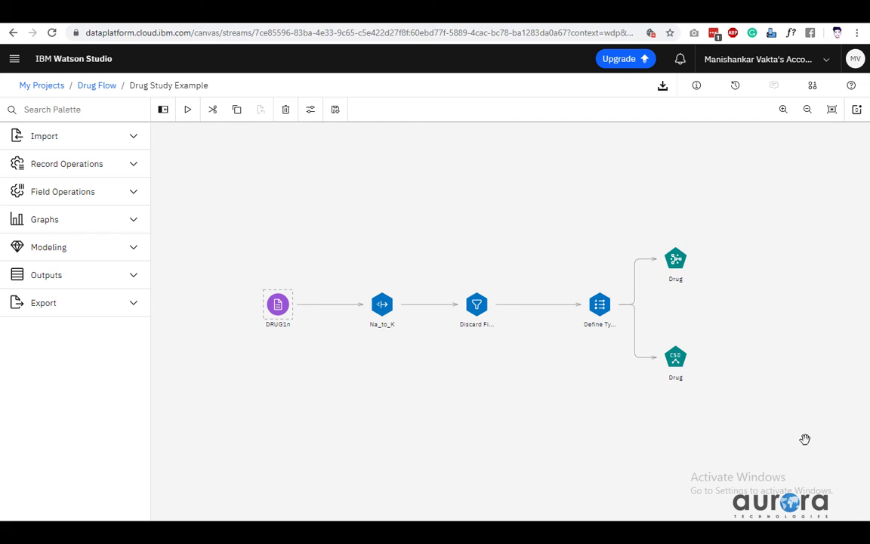
Preview the records of the DRUG1n data source node, closing the preview when done.
{"action": "right_click", "coordinate": [280, 325]}
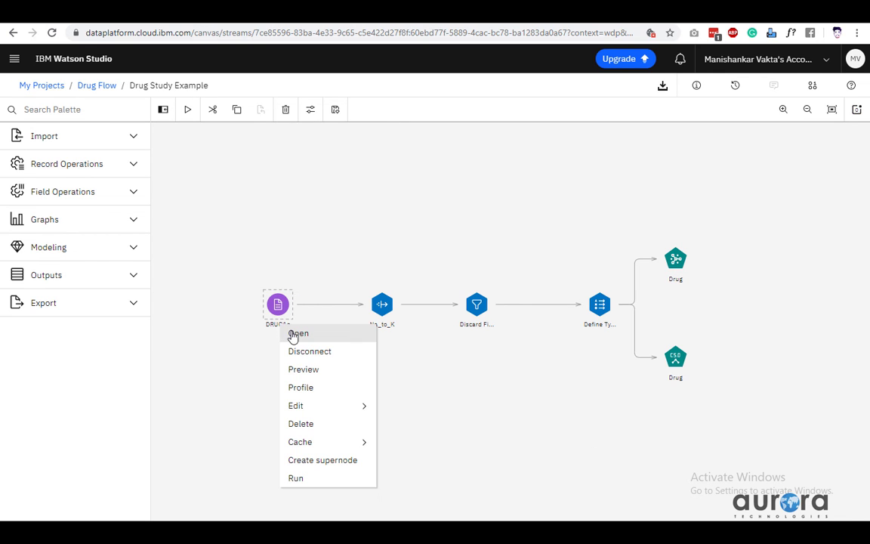
{"action": "left_click", "coordinate": [306, 369]}
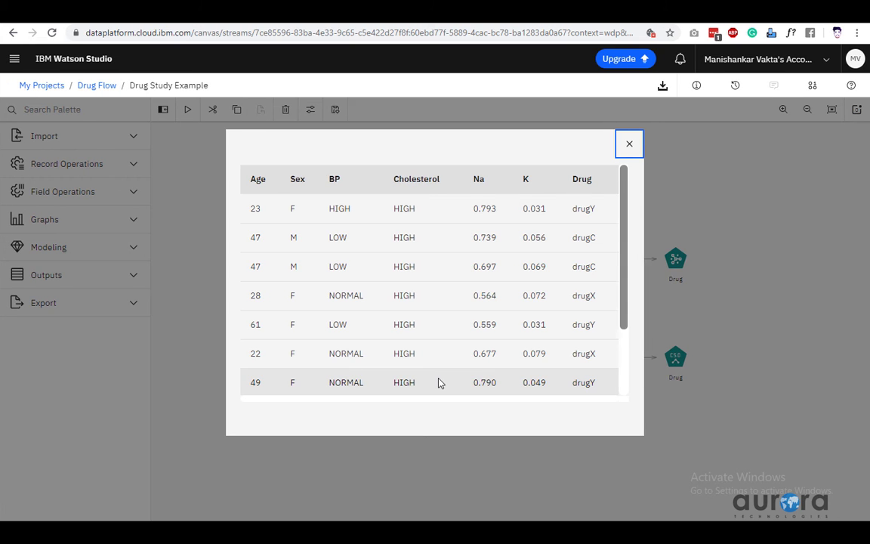
{"action": "left_click", "coordinate": [629, 143]}
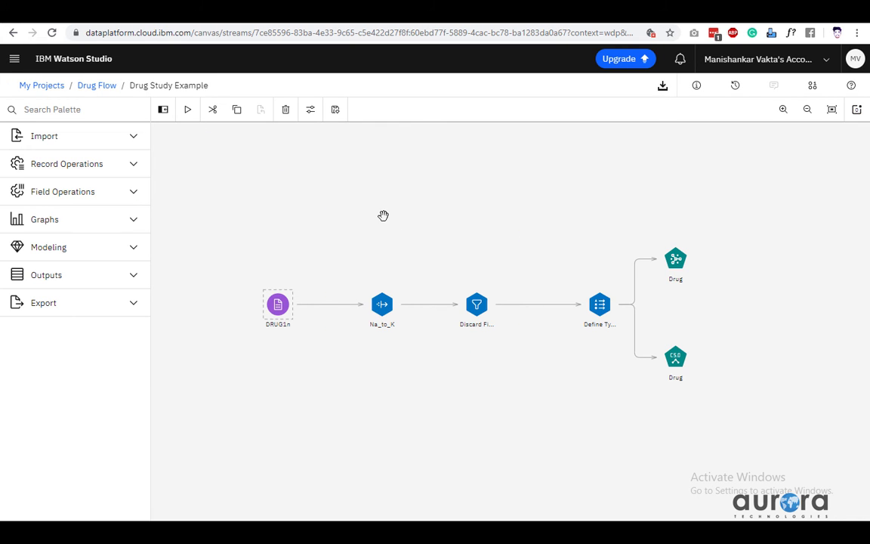
Run the whole flow to build both Drug models and dismiss the notice about saving and deploying the model.
{"action": "left_click", "coordinate": [189, 111]}
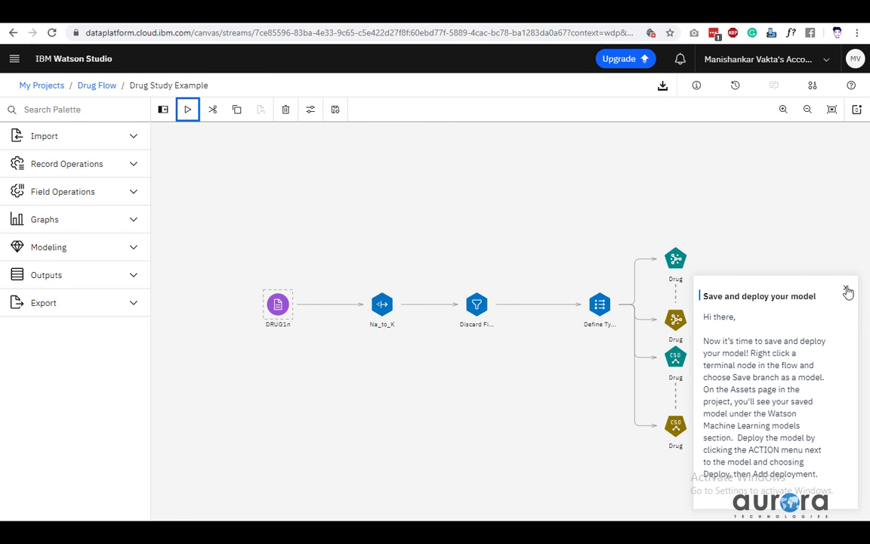
{"action": "left_click", "coordinate": [846, 289]}
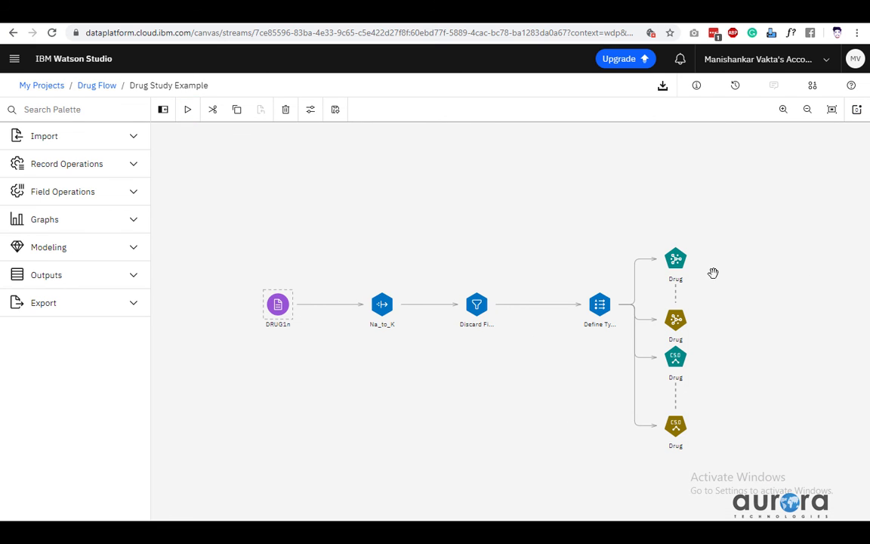
Preview the output of the generated neural network Drug model, examining the Na_to_K, $N-Drug and $NC-Drug columns, and close the preview.
{"action": "left_click", "coordinate": [691, 324]}
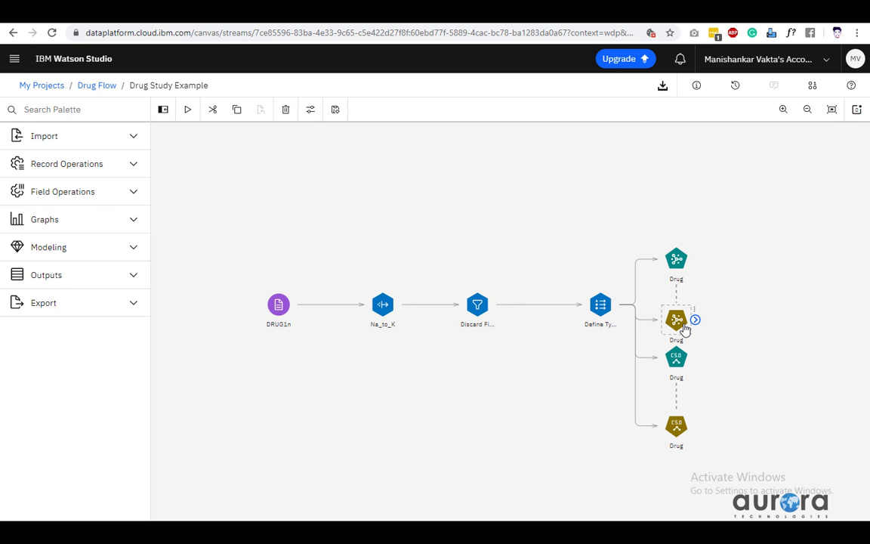
{"action": "right_click", "coordinate": [682, 327]}
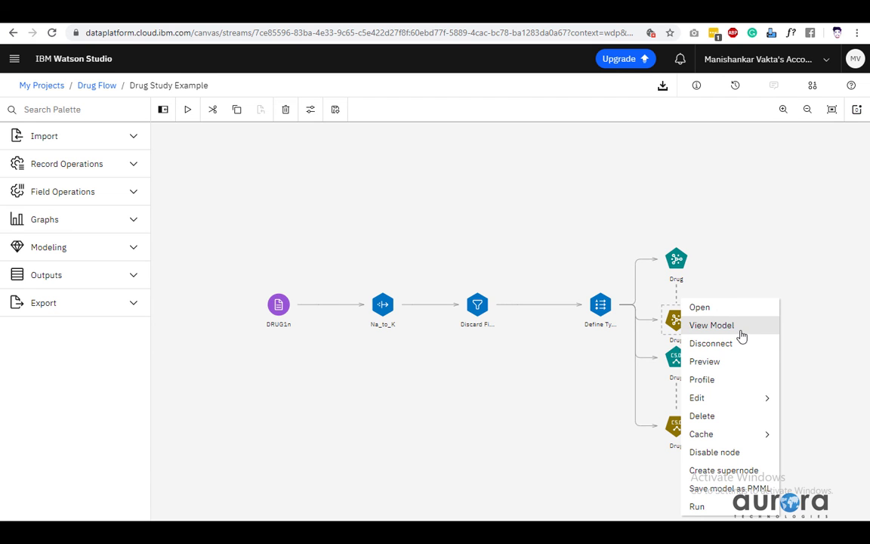
{"action": "left_click", "coordinate": [737, 364]}
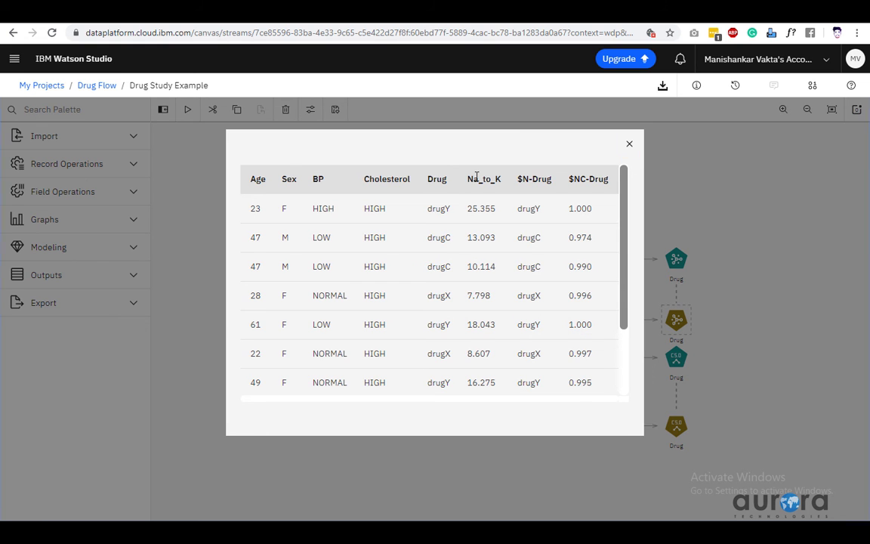
{"action": "left_click_drag", "start_coordinate": [456, 188], "coordinate": [608, 179]}
{"action": "left_click", "coordinate": [565, 163]}
{"action": "scroll", "coordinate": [557, 238], "scroll_direction": "down", "scroll_amount": 2}
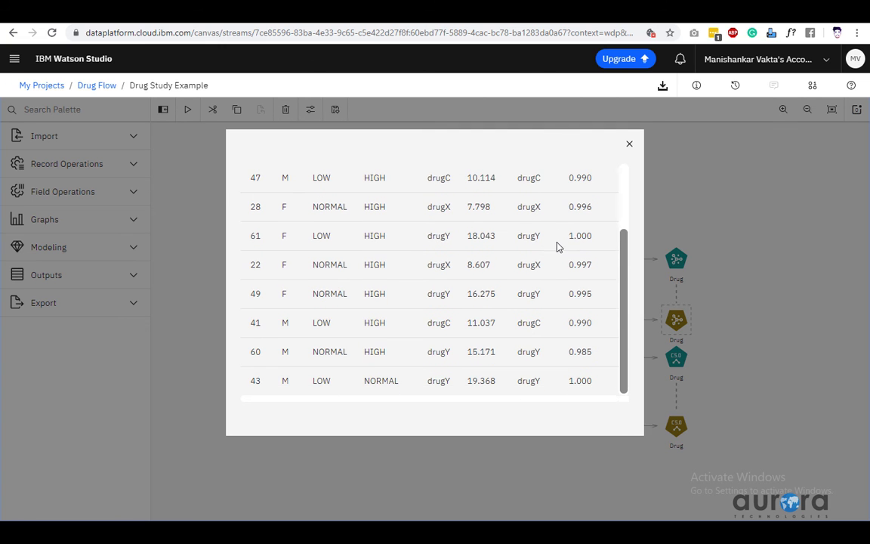
{"action": "scroll", "coordinate": [557, 249], "scroll_direction": "up", "scroll_amount": 2}
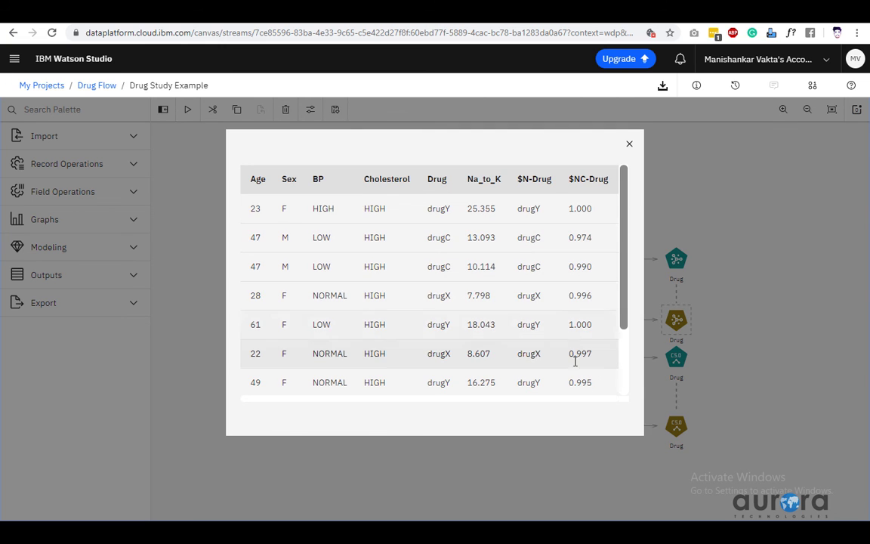
{"action": "left_click", "coordinate": [630, 145]}
Preview the output of the generated C5.0 Drug model, examining the $C-Drug predictions and $CC-Drug confidence values, and close the preview.
{"action": "scroll", "coordinate": [748, 284], "scroll_direction": "down", "scroll_amount": 1}
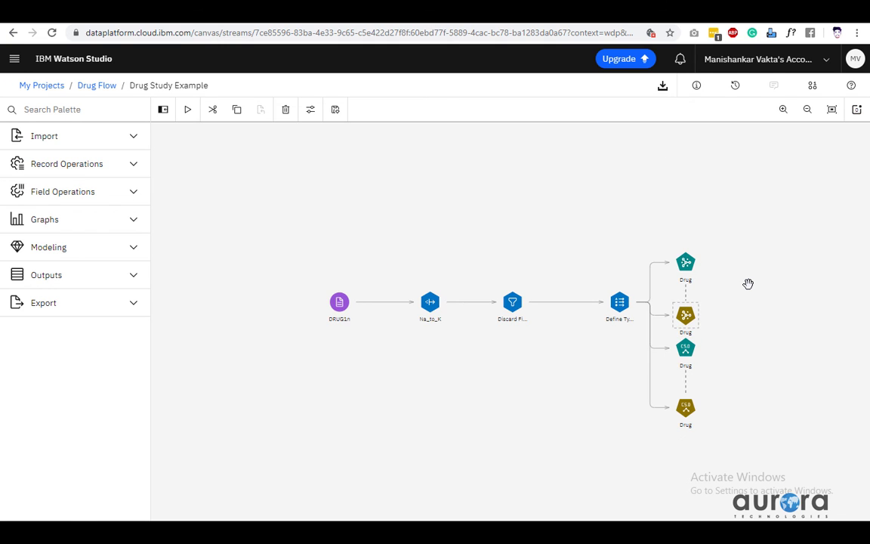
{"action": "scroll", "coordinate": [747, 284], "scroll_direction": "up", "scroll_amount": 1}
{"action": "left_click", "coordinate": [675, 428]}
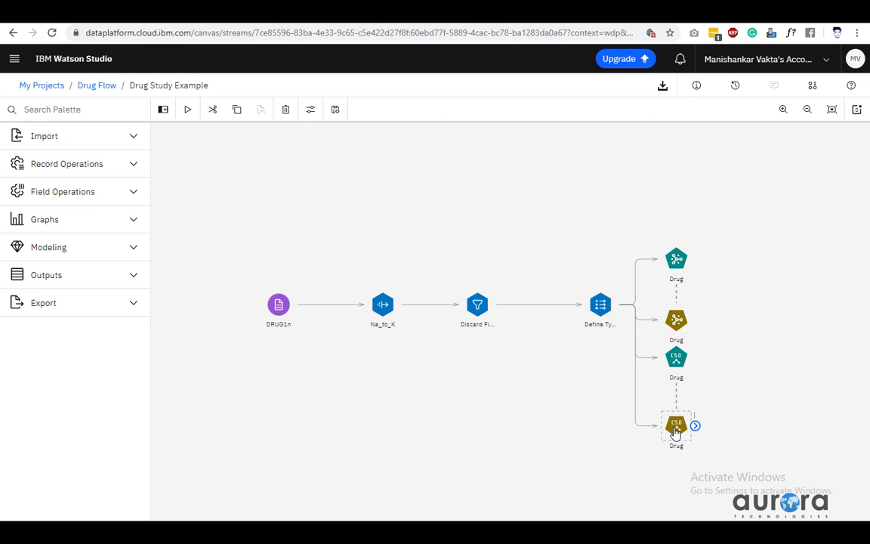
{"action": "right_click", "coordinate": [676, 429]}
{"action": "left_click", "coordinate": [702, 360]}
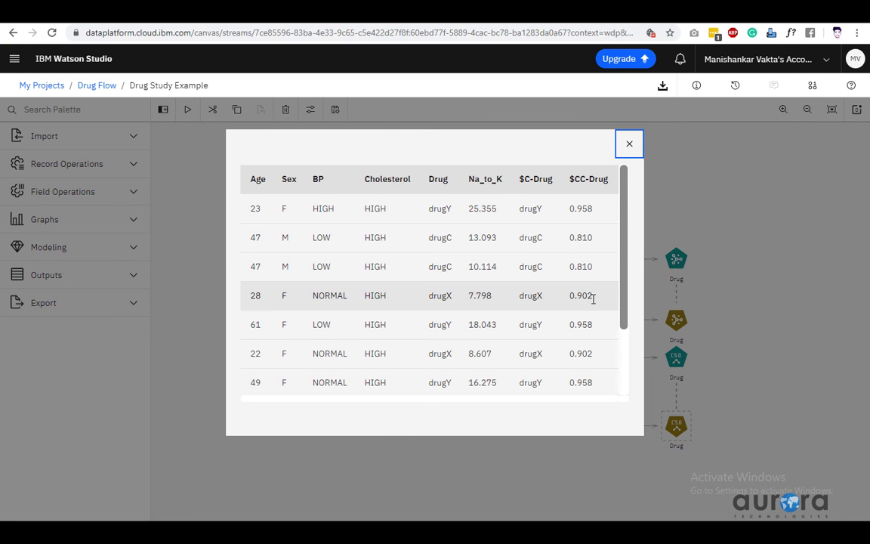
{"action": "scroll", "coordinate": [595, 300], "scroll_direction": "down", "scroll_amount": 1}
{"action": "scroll", "coordinate": [592, 302], "scroll_direction": "down", "scroll_amount": 2}
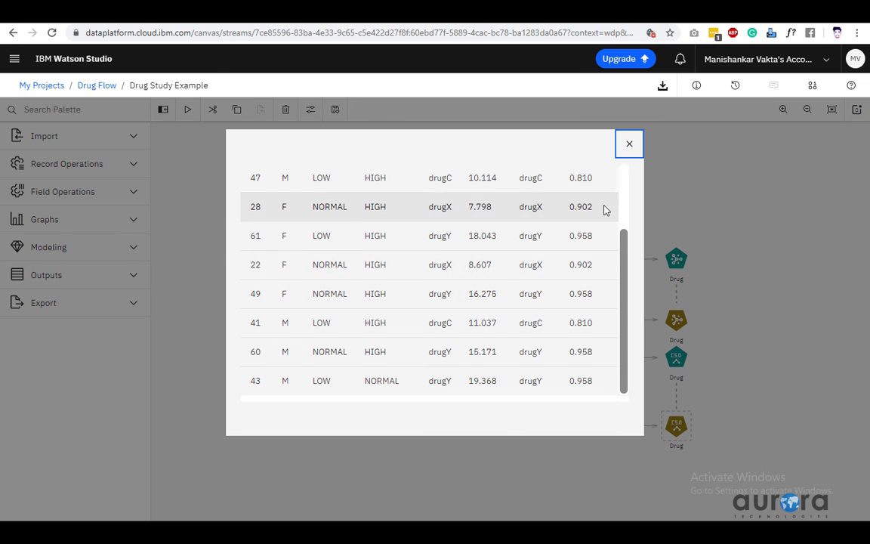
{"action": "scroll", "coordinate": [596, 256], "scroll_direction": "up", "scroll_amount": 3}
{"action": "scroll", "coordinate": [592, 302], "scroll_direction": "down", "scroll_amount": 3}
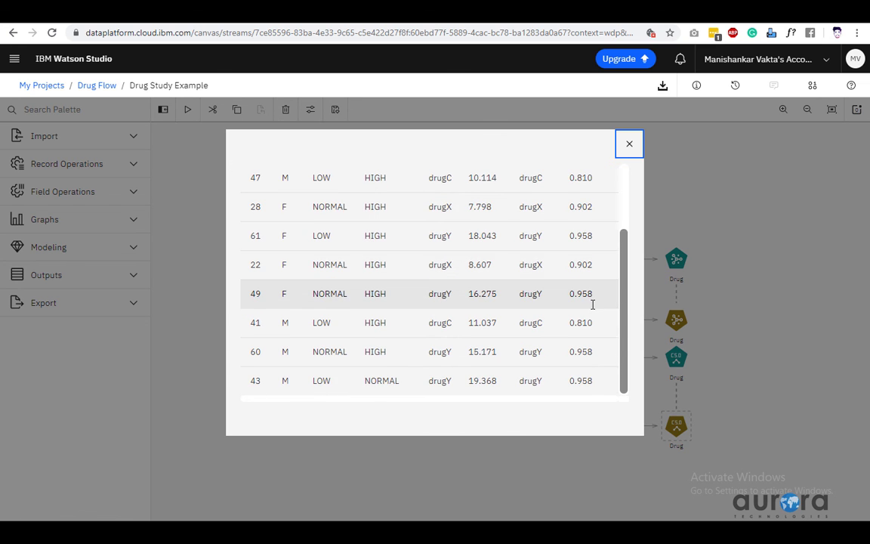
{"action": "scroll", "coordinate": [600, 245], "scroll_direction": "up", "scroll_amount": 3}
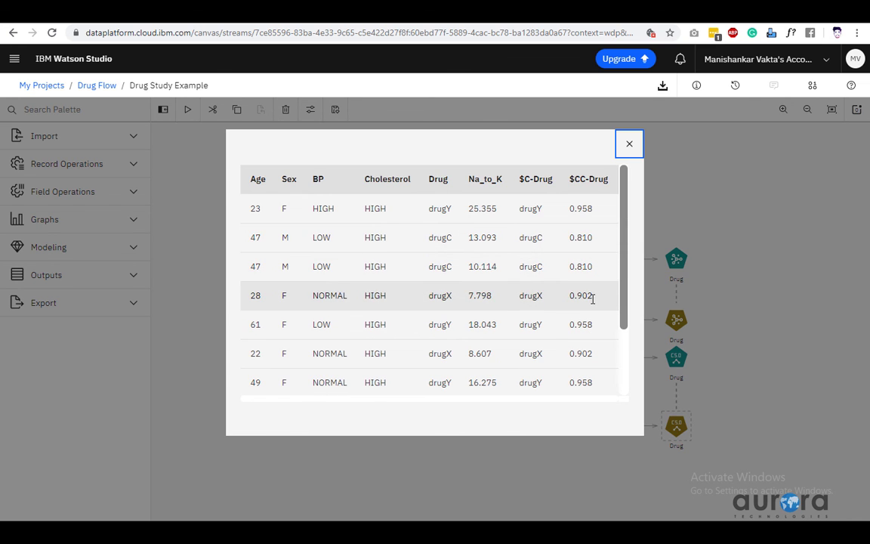
{"action": "scroll", "coordinate": [593, 298], "scroll_direction": "down", "scroll_amount": 3}
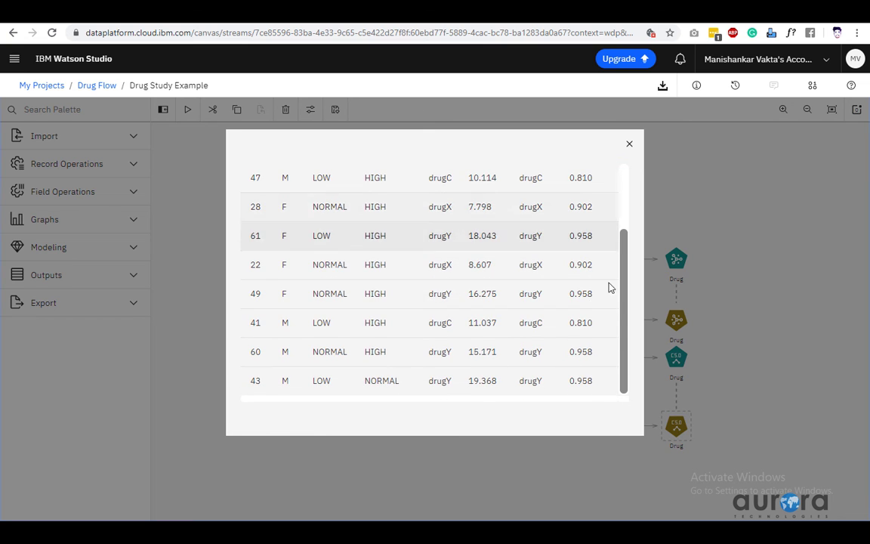
{"action": "scroll", "coordinate": [610, 291], "scroll_direction": "up", "scroll_amount": 3}
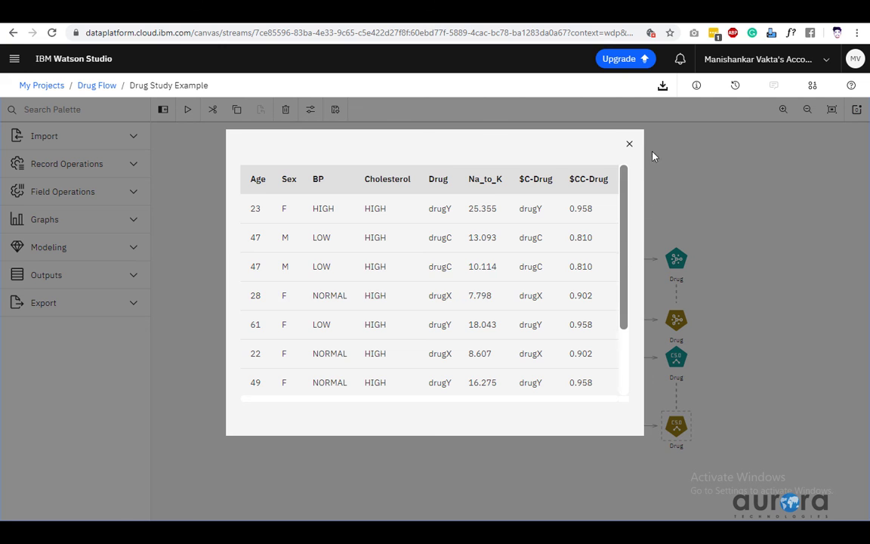
{"action": "left_click", "coordinate": [629, 143]}
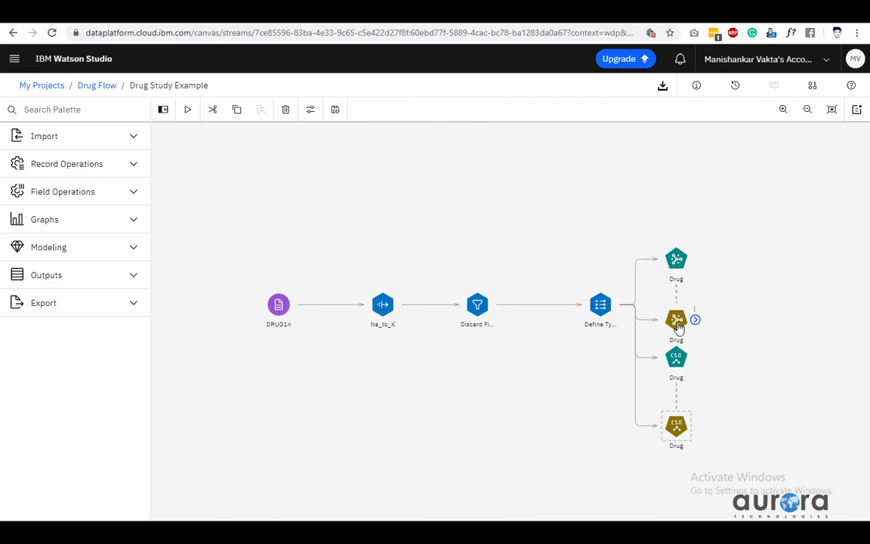
View the generated neural network model's Model Evaluation page and go back to the Drug Study Example flow.
{"action": "right_click", "coordinate": [677, 325]}
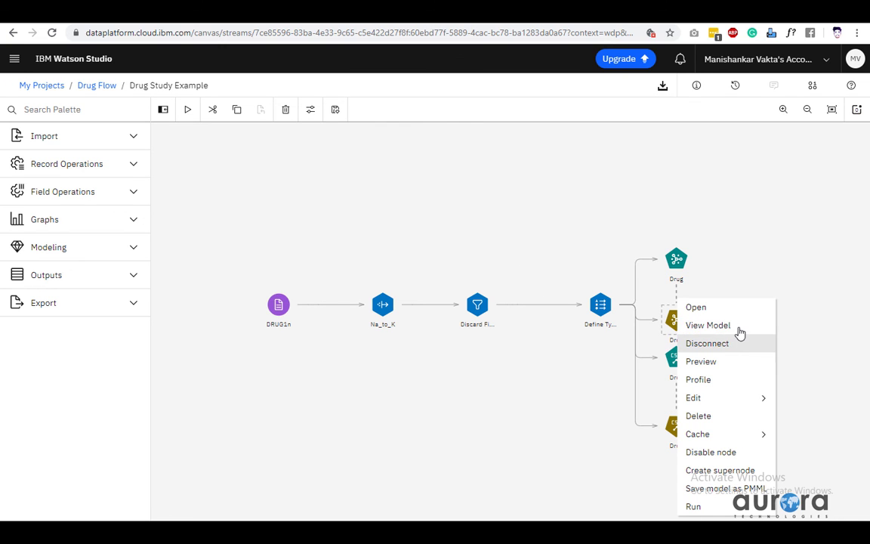
{"action": "left_click", "coordinate": [707, 325]}
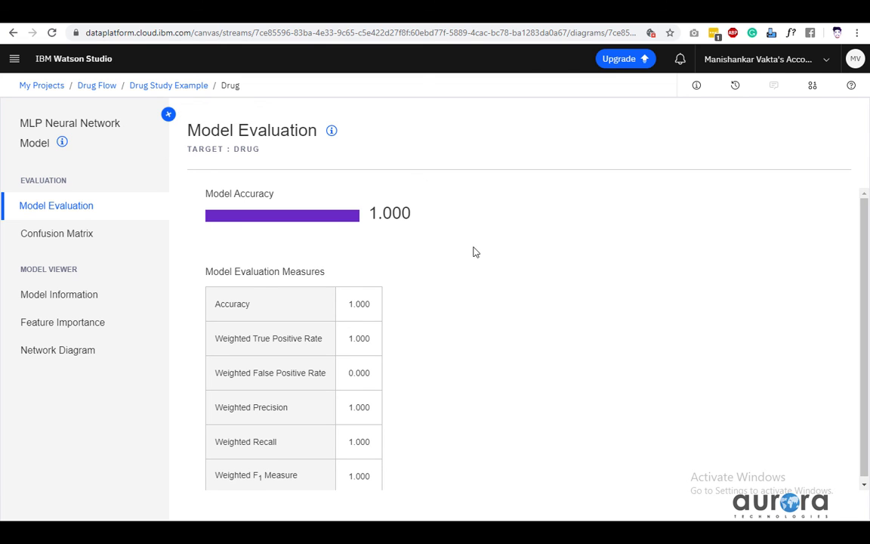
{"action": "left_click", "coordinate": [168, 114]}
{"action": "left_click", "coordinate": [14, 115]}
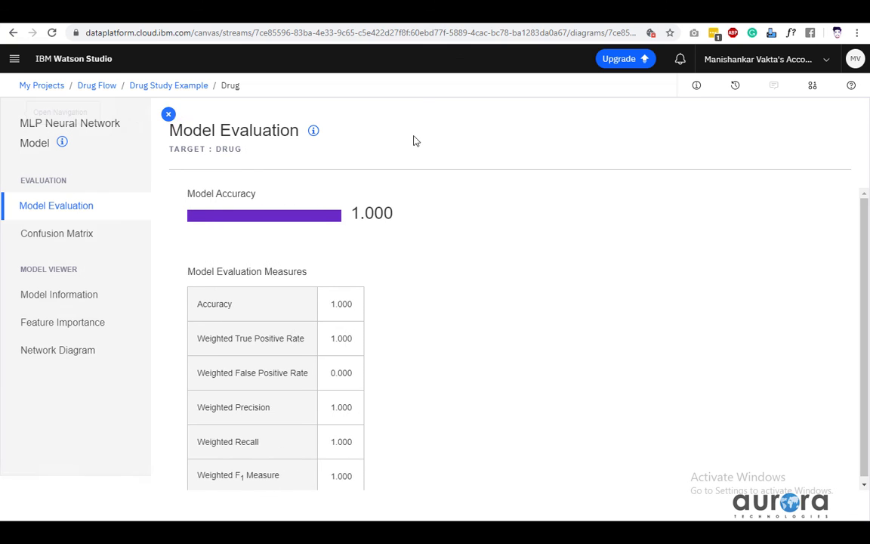
{"action": "left_click", "coordinate": [11, 32]}
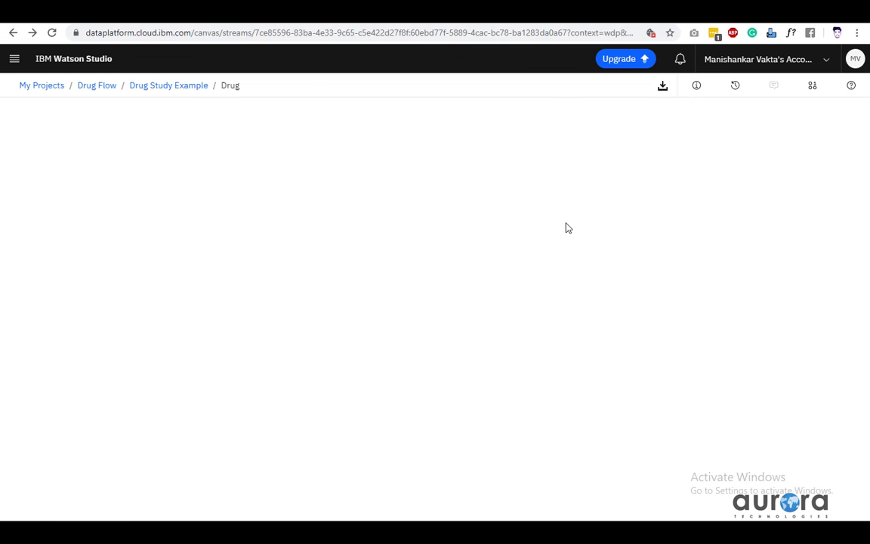